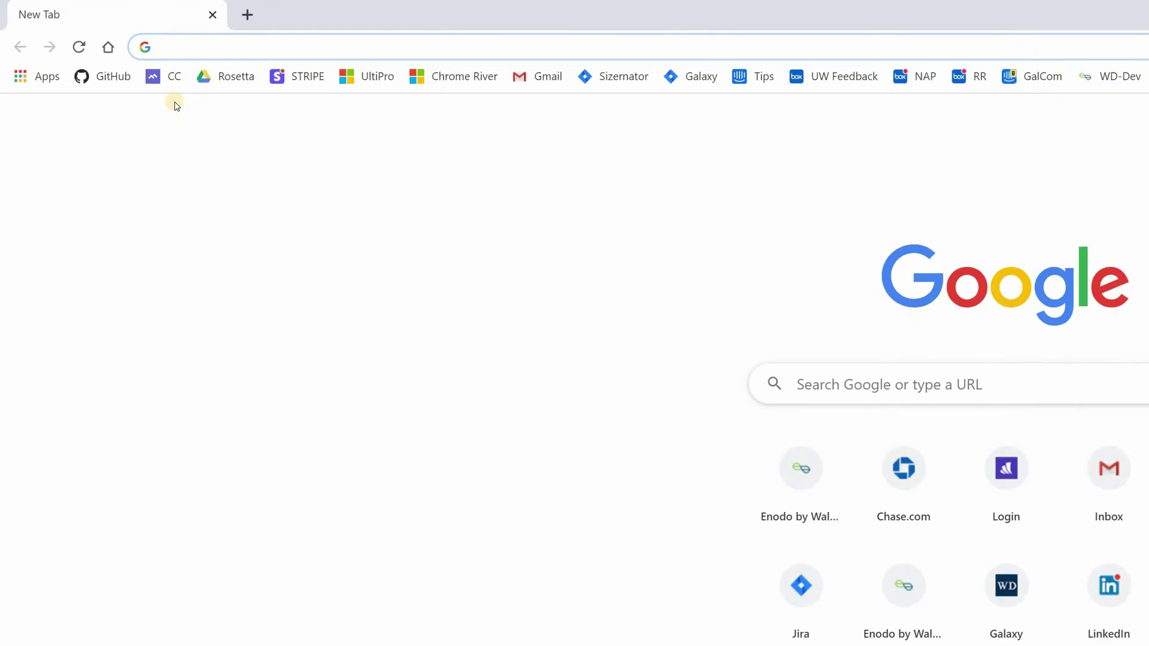
Step: Search 'treasury rates' in Chrome, open the Daily Treasury Yield Curve Rates page, and select its address
text(treasu)
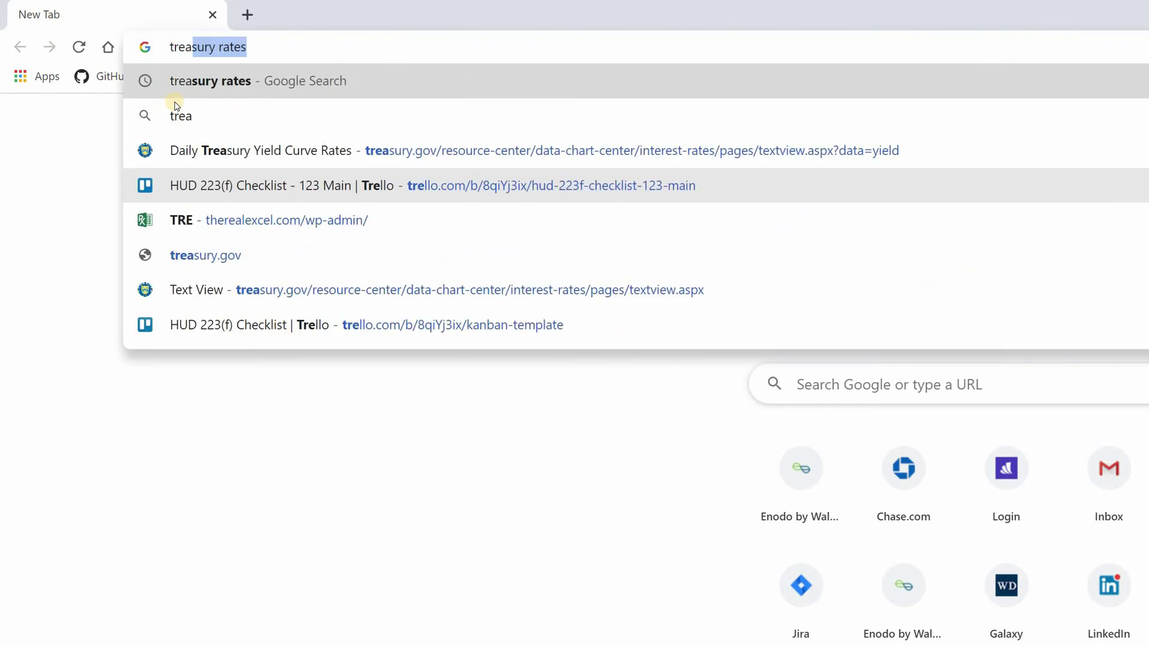
key(Return)
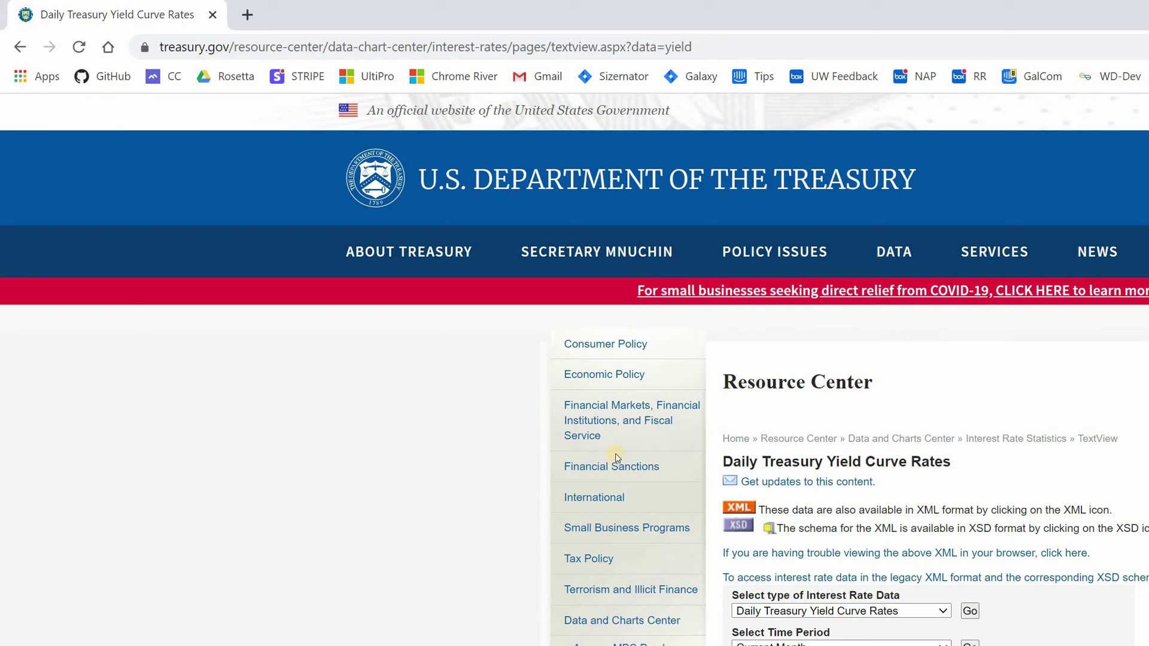
click(416, 27)
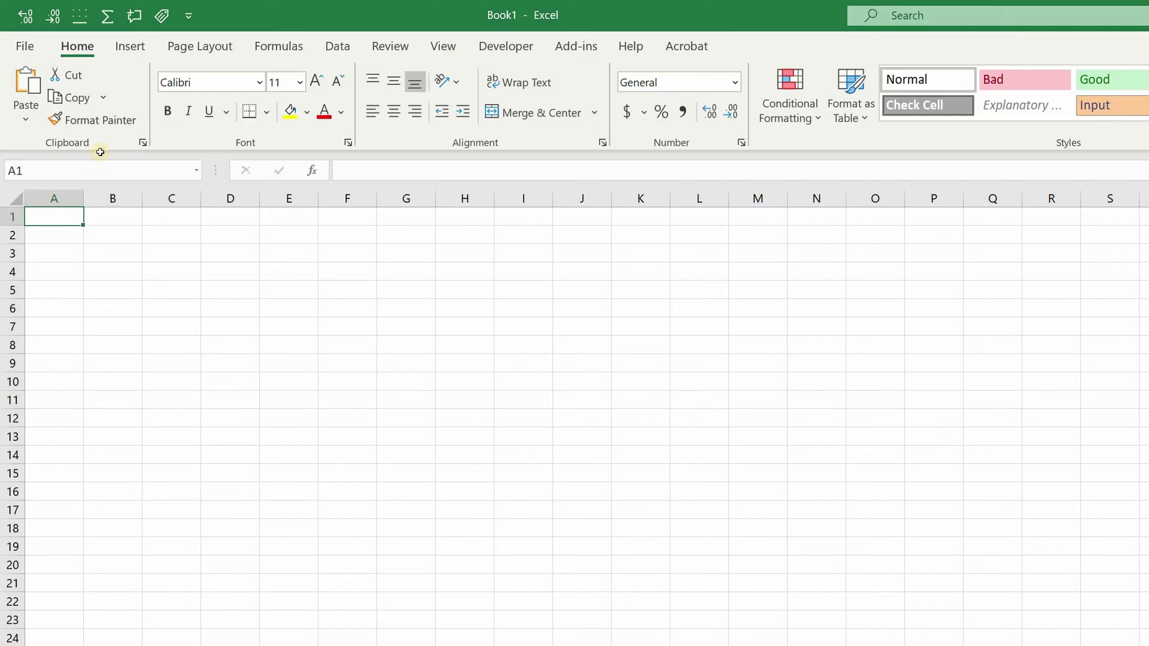
Step: Start a From Web import in Book1 with the pasted Treasury page URL
click(337, 46)
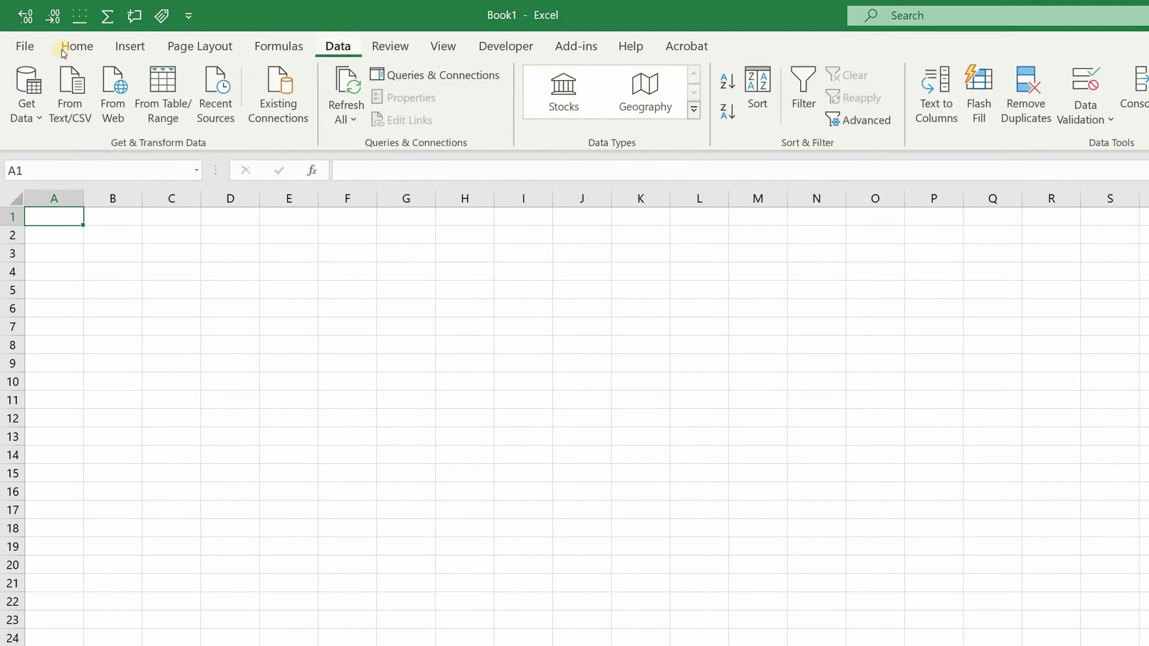
click(112, 94)
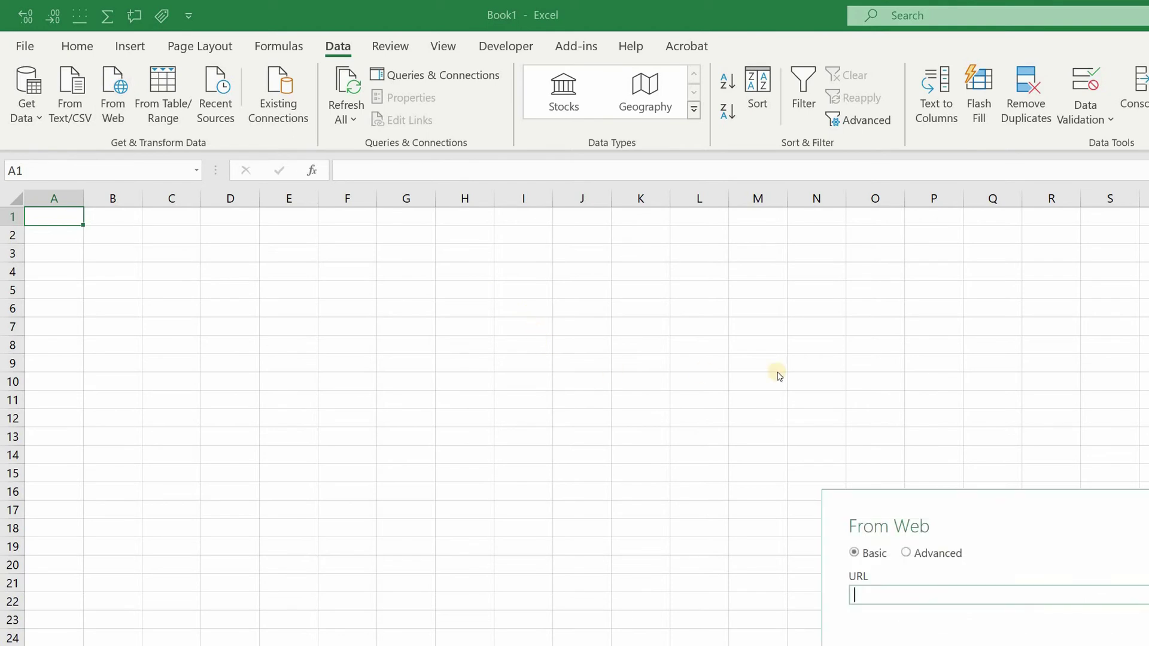
key(ctrl+v)
key(Return)
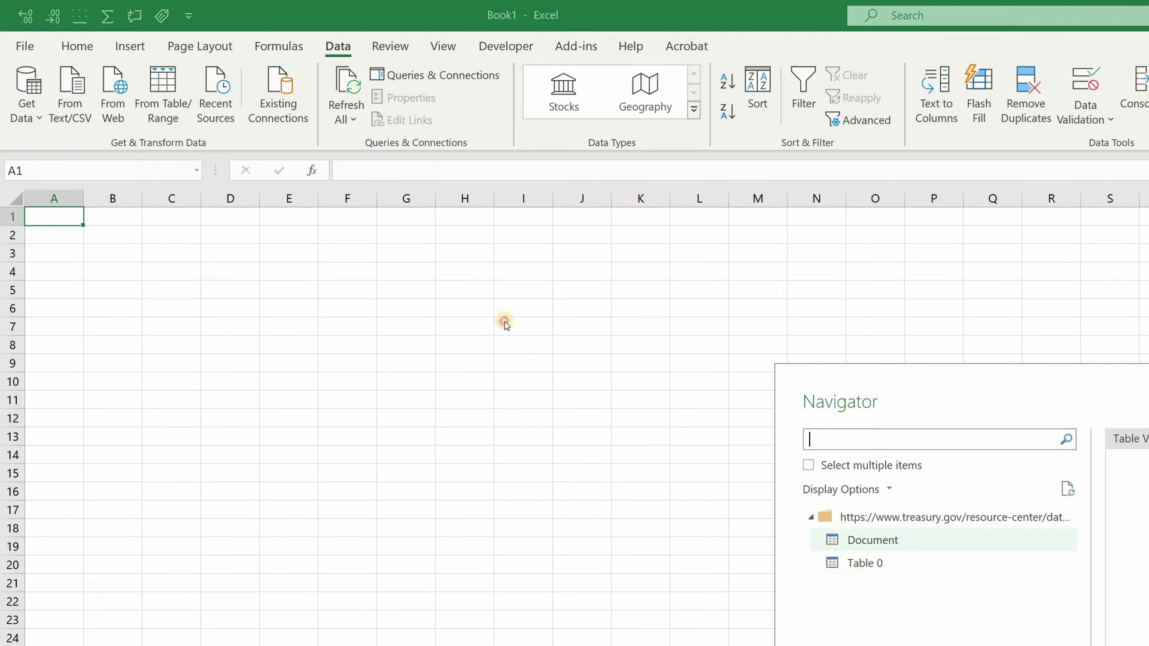
Step: Preview Table 0 in the Navigator and load it into Book1 as Table_0
click(883, 564)
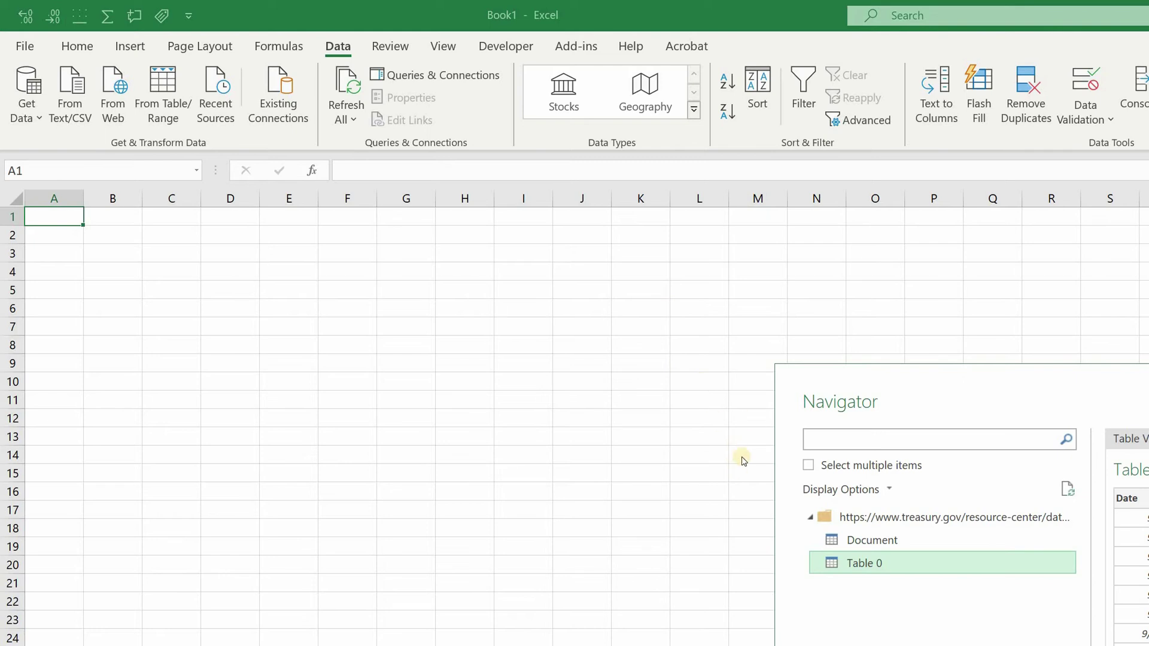
click(773, 561)
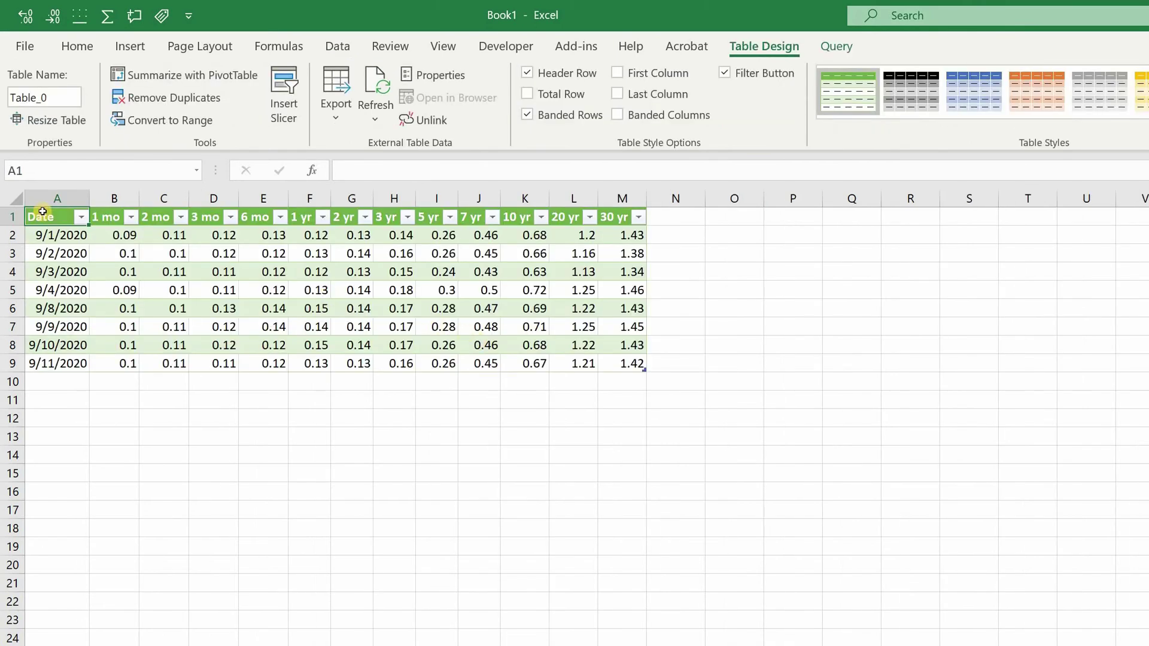
Step: Insert six blank rows at the top so the yield table header lands in row 7
key(ctrl+Down)
key(ctrl+shift+Right)
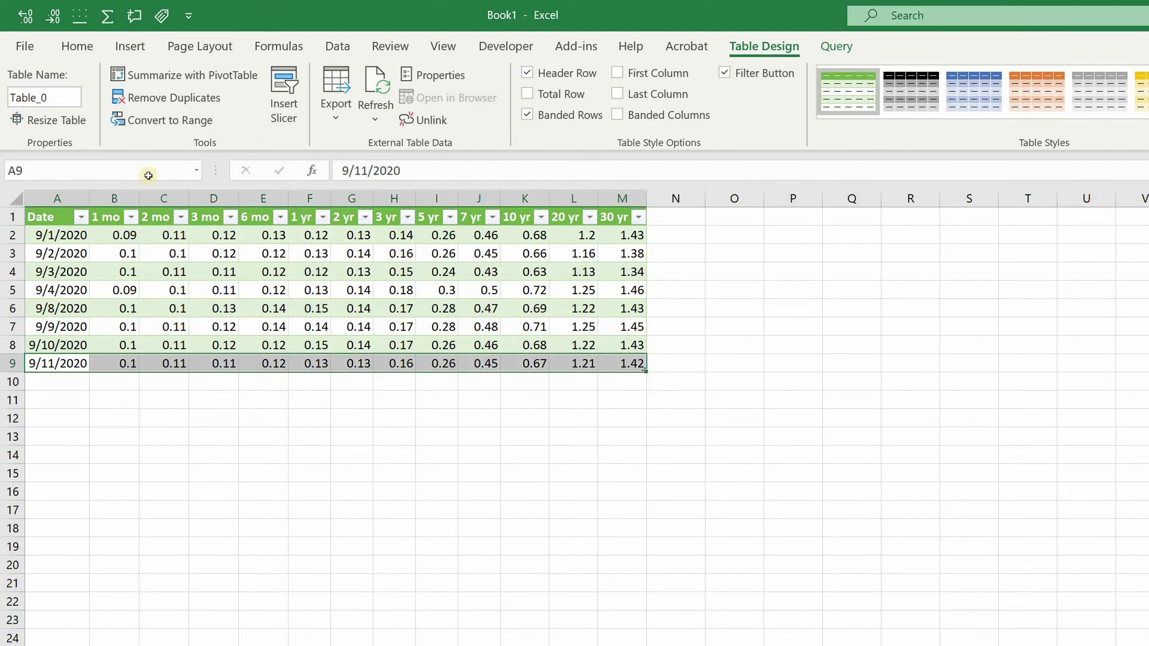
click(12, 216)
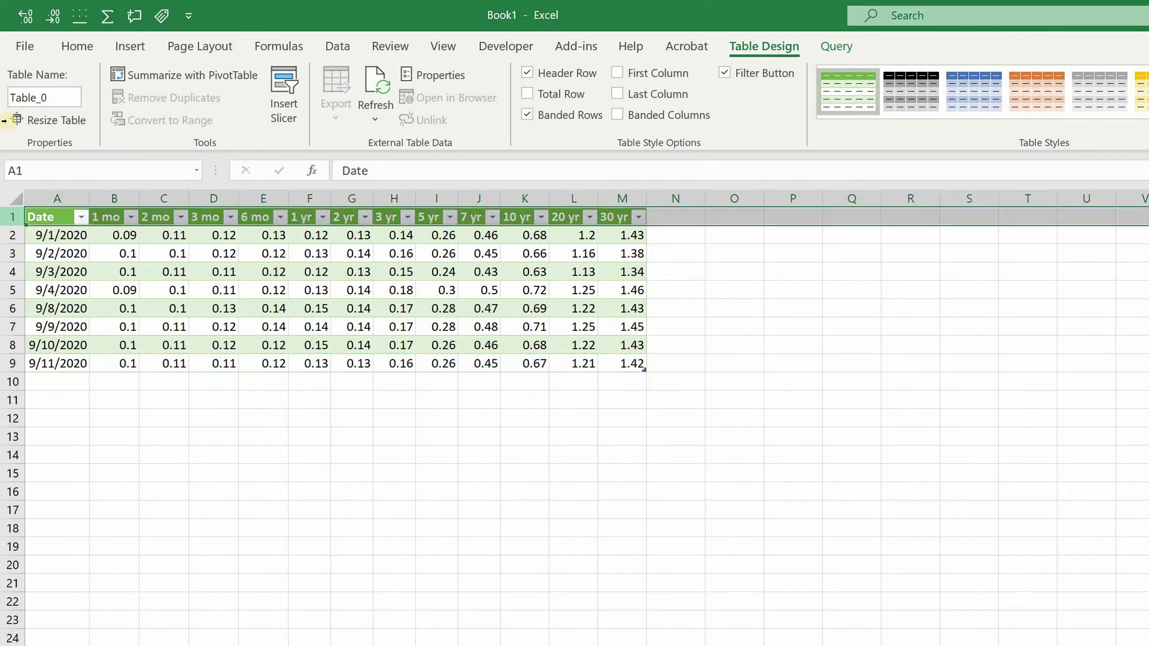
key(ctrl+plus)
key(ctrl+shift+plus)
key(ctrl+shift+plus)
key(ctrl+shift+plus)
key(ctrl+shift+plus)
key(ctrl+shift+plus)
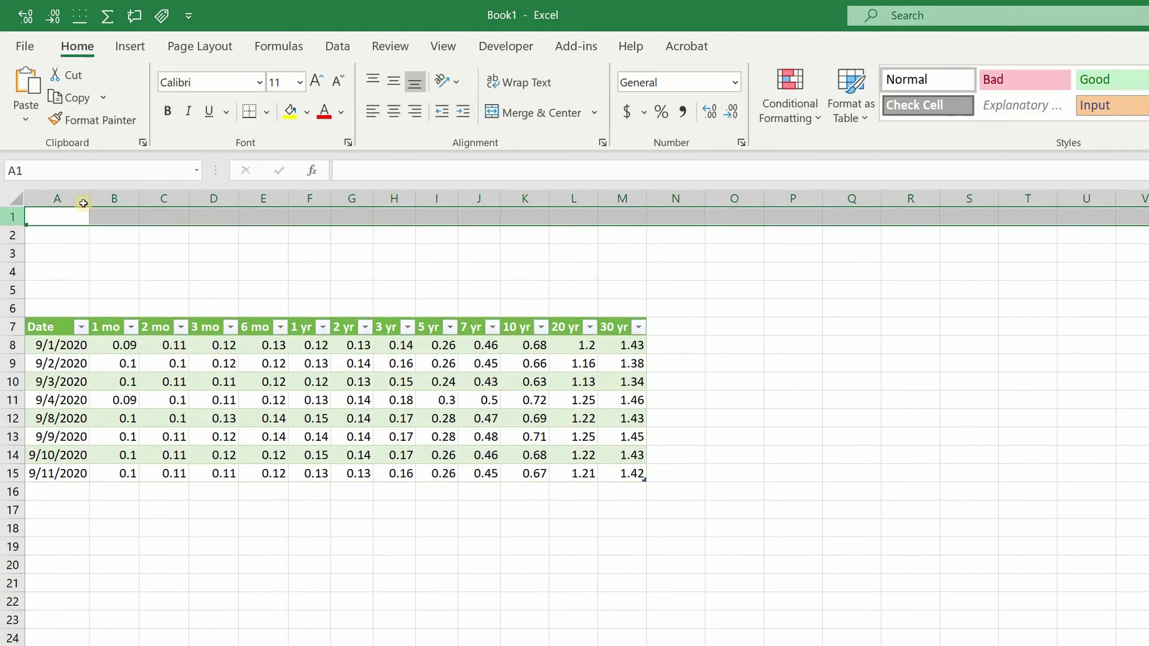
key(ctrl+Home)
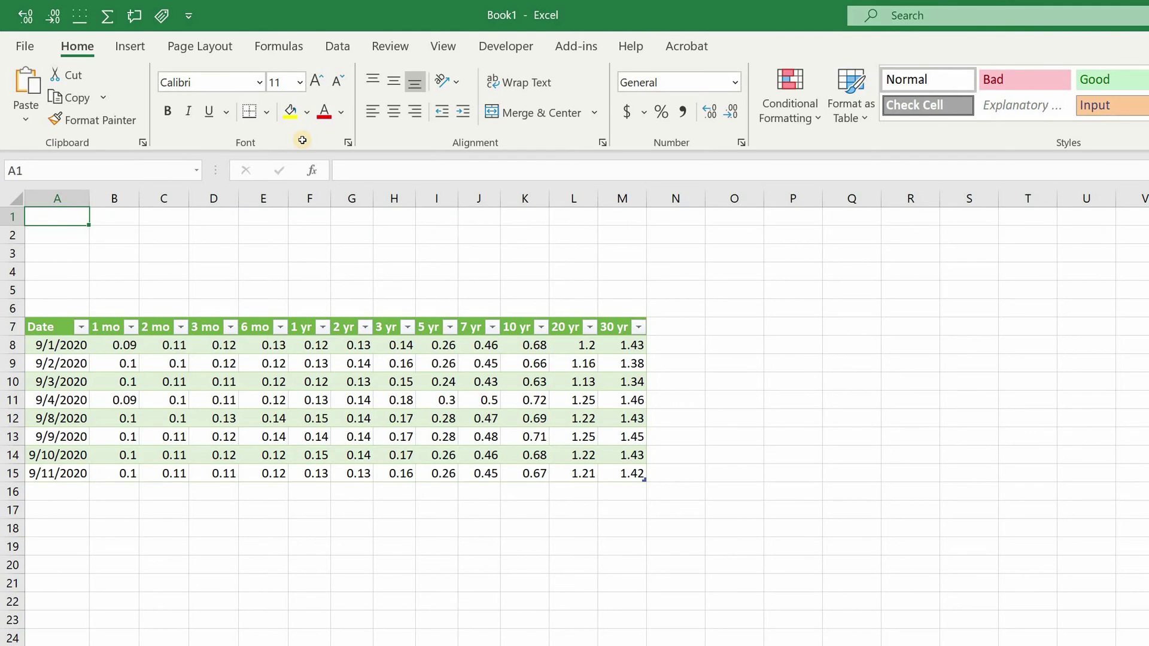
Step: Enter the labels Date in A1 and TSY in A2, then move to B1
text(Date)
key(Return)
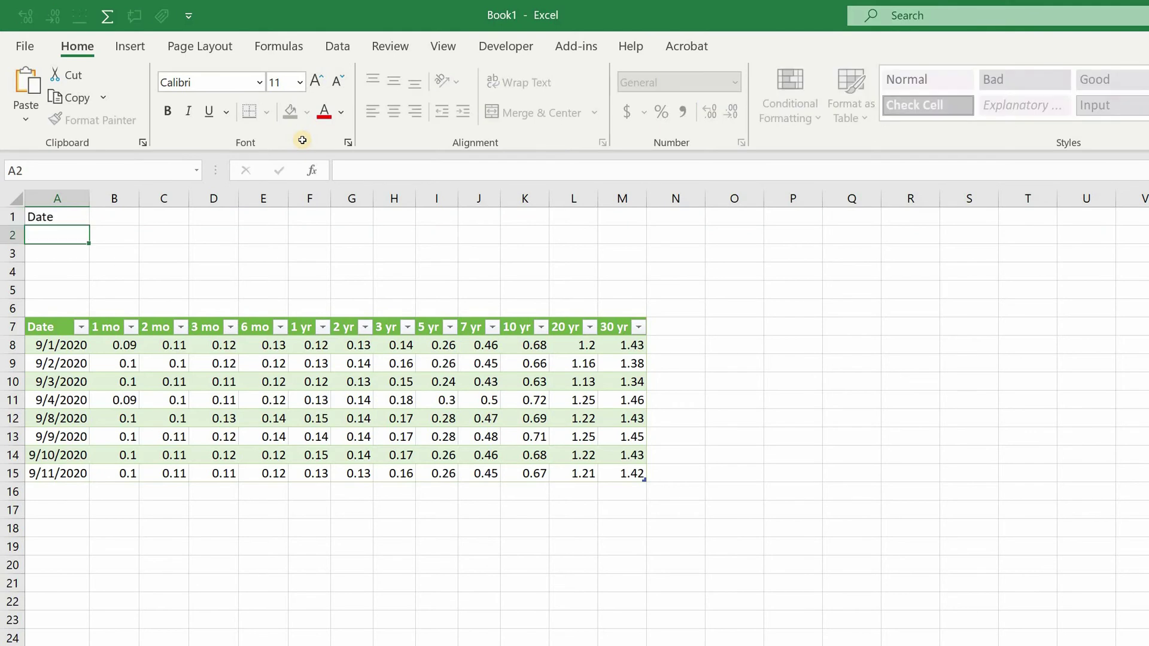
text(TSY)
key(Return)
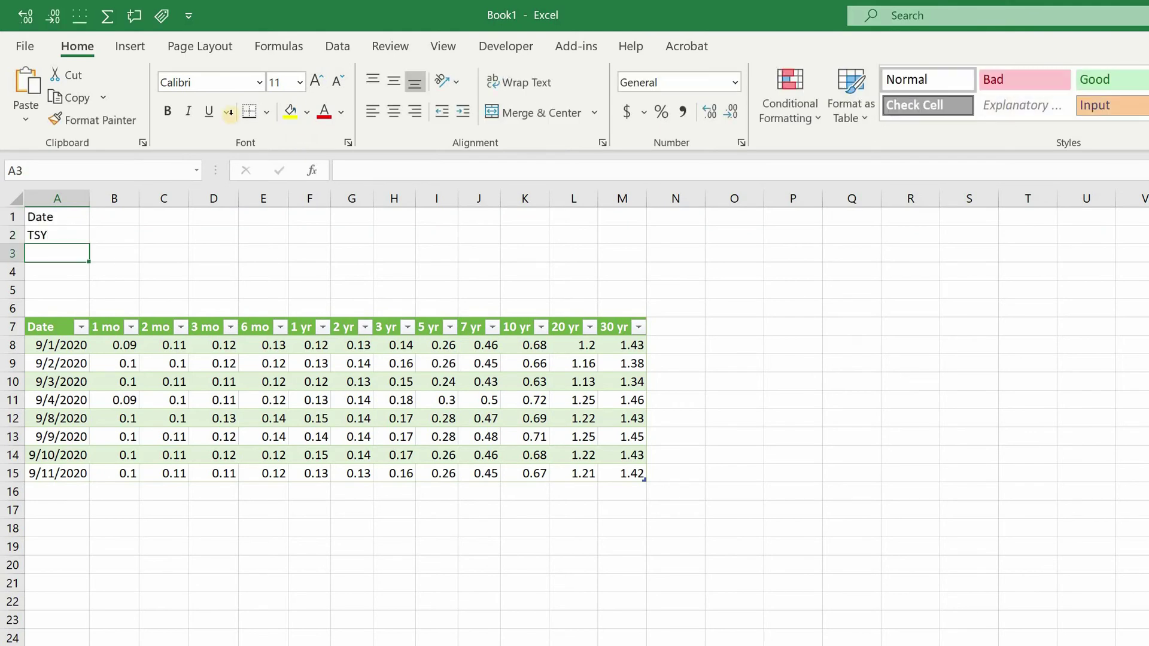
key(Up)
key(Up)
key(Right)
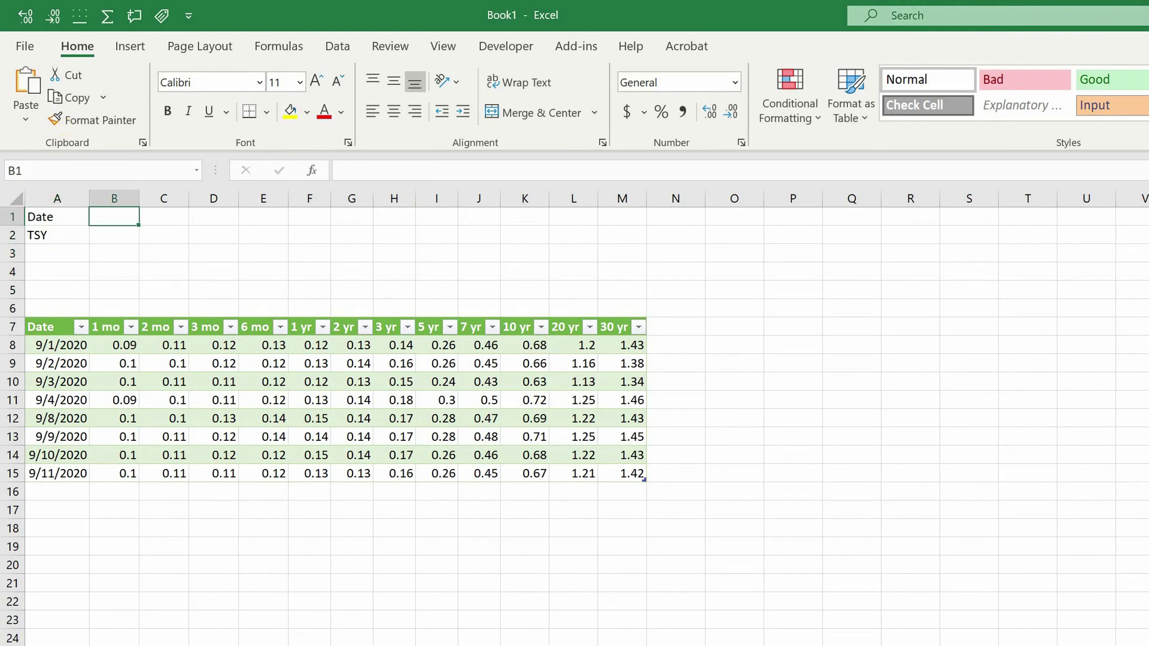
key(alt+Tab)
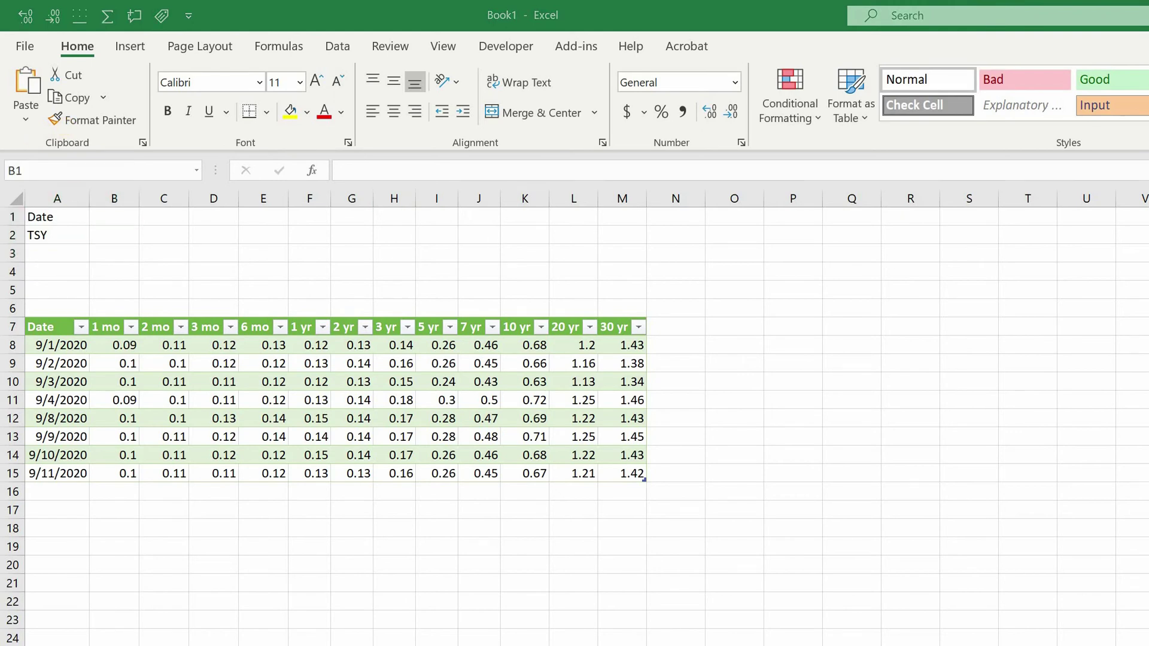
click(114, 216)
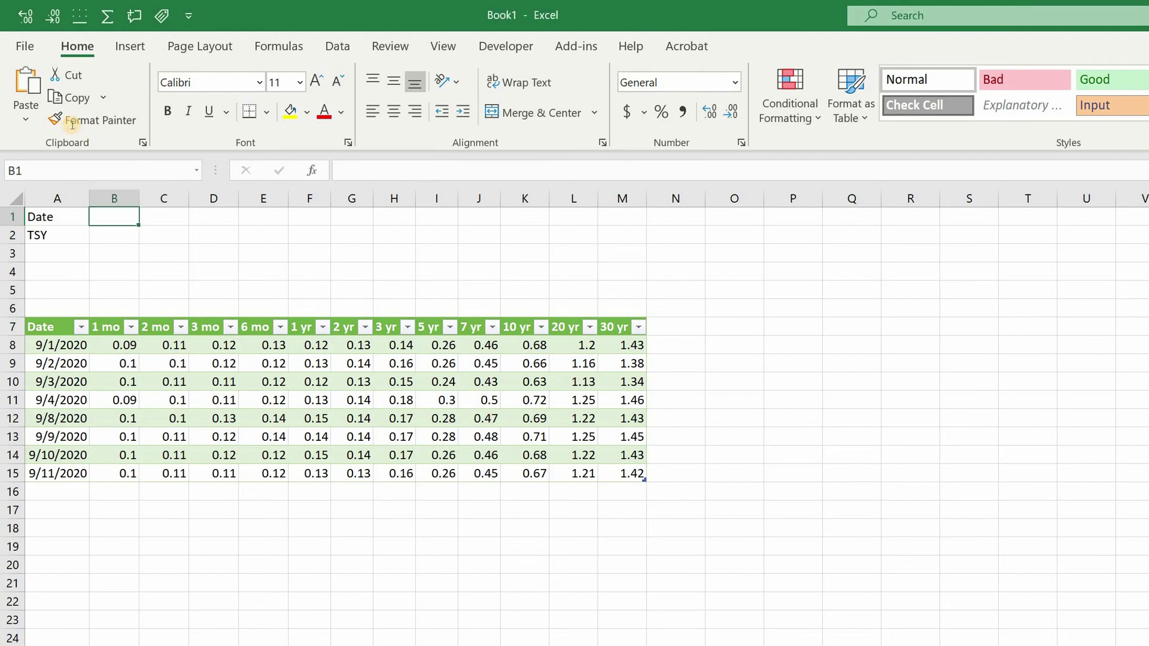
Step: Enter =LOOKUP(2,1/($A$7:$A$36<>""),$A$7:$A$36) in B1 to find the latest date
text(=LOOKUP(2,1/(A:A<>""),A:A))
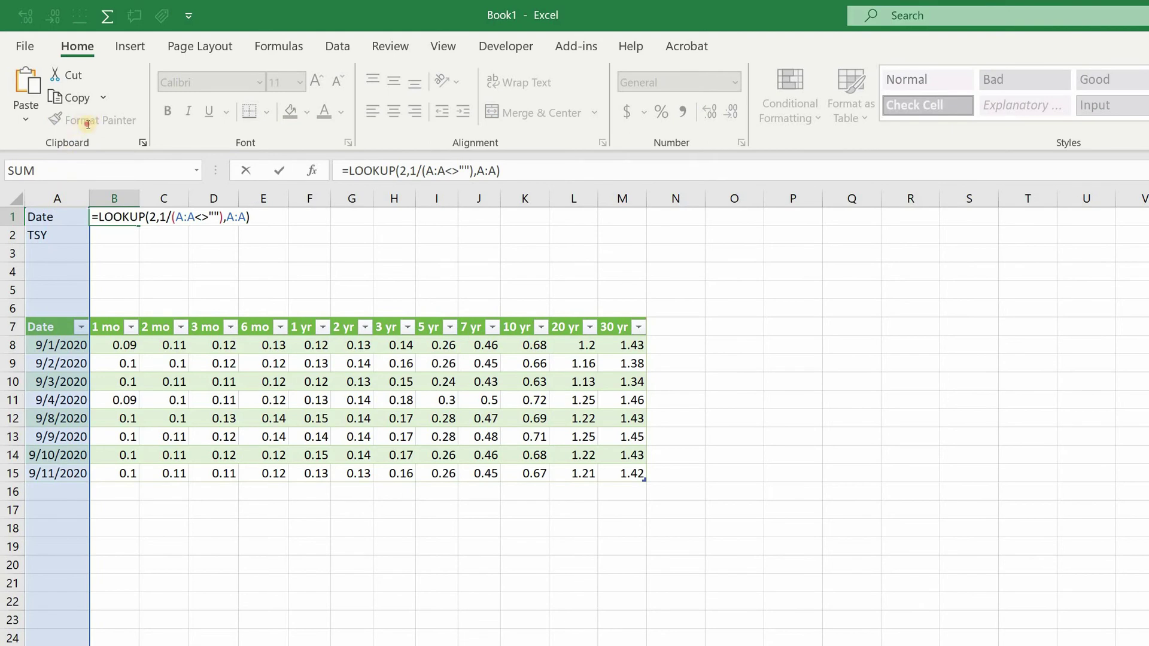
click(150, 217)
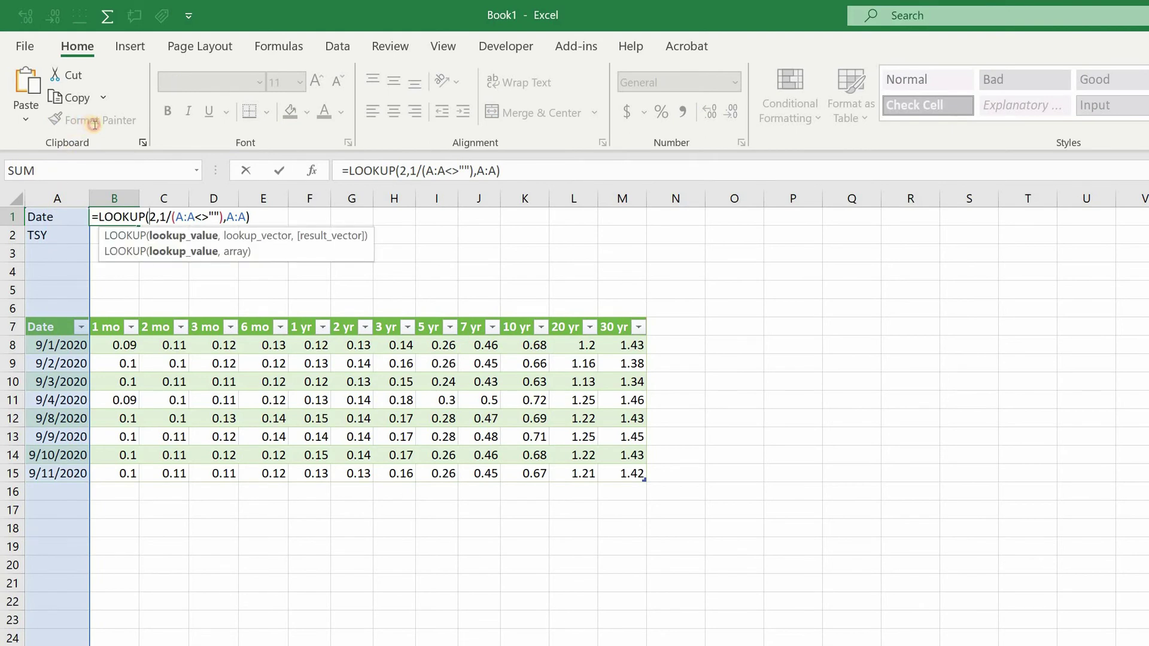
key(Right)
key(Right)
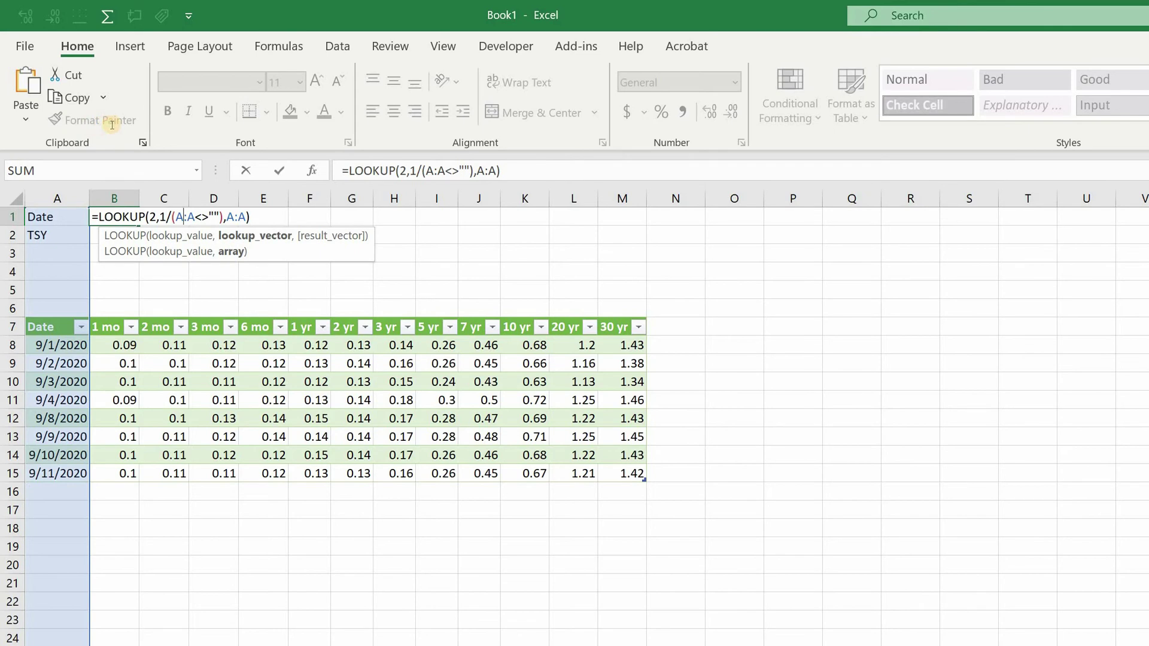
key(shift+Right)
key(shift+Right)
key(shift+Right)
mouse_move(36, 327)
mouse_down()
mouse_move(40, 487)
mouse_move(39, 326)
mouse_up()
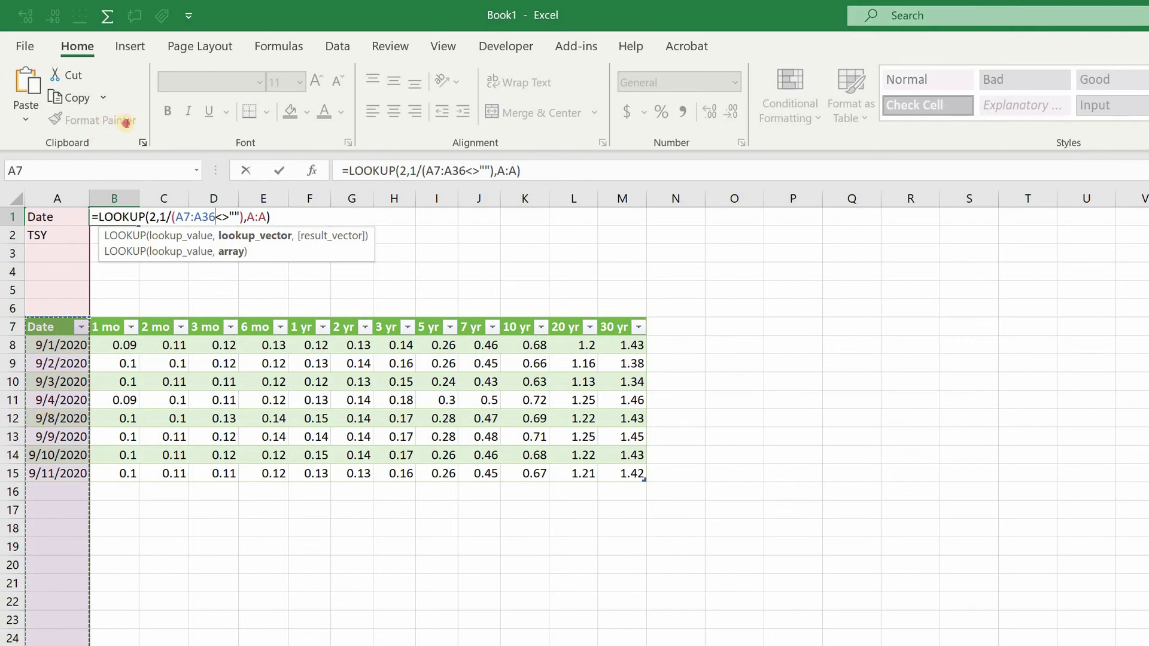
drag(183, 217, 209, 217)
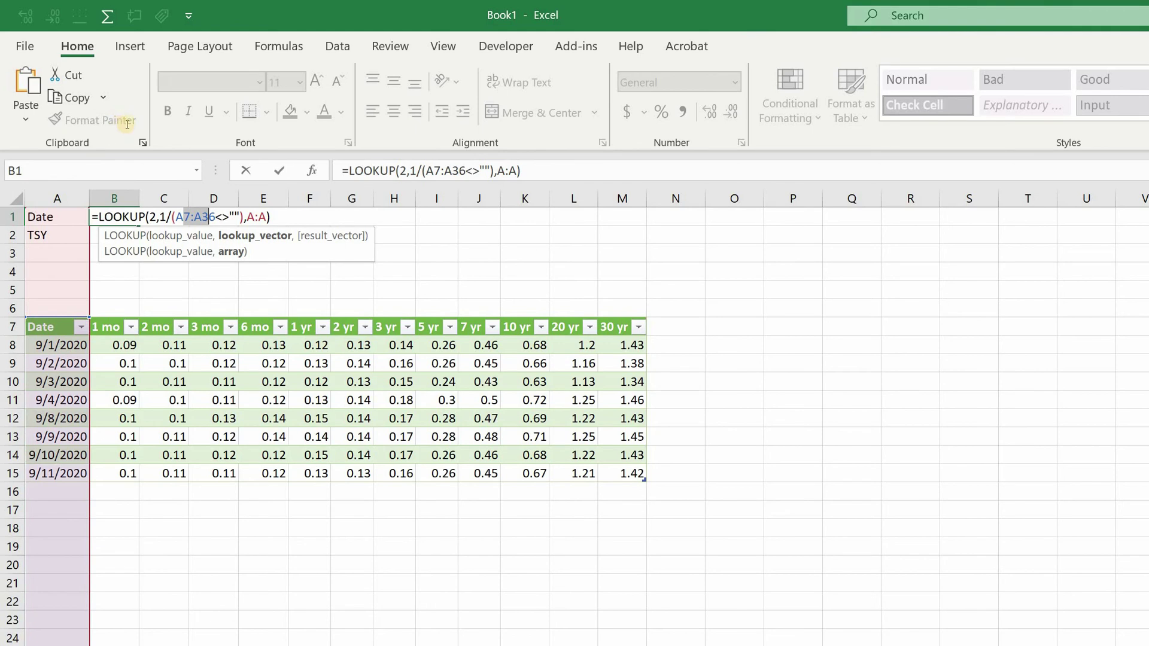
key(F4)
key(ctrl+c)
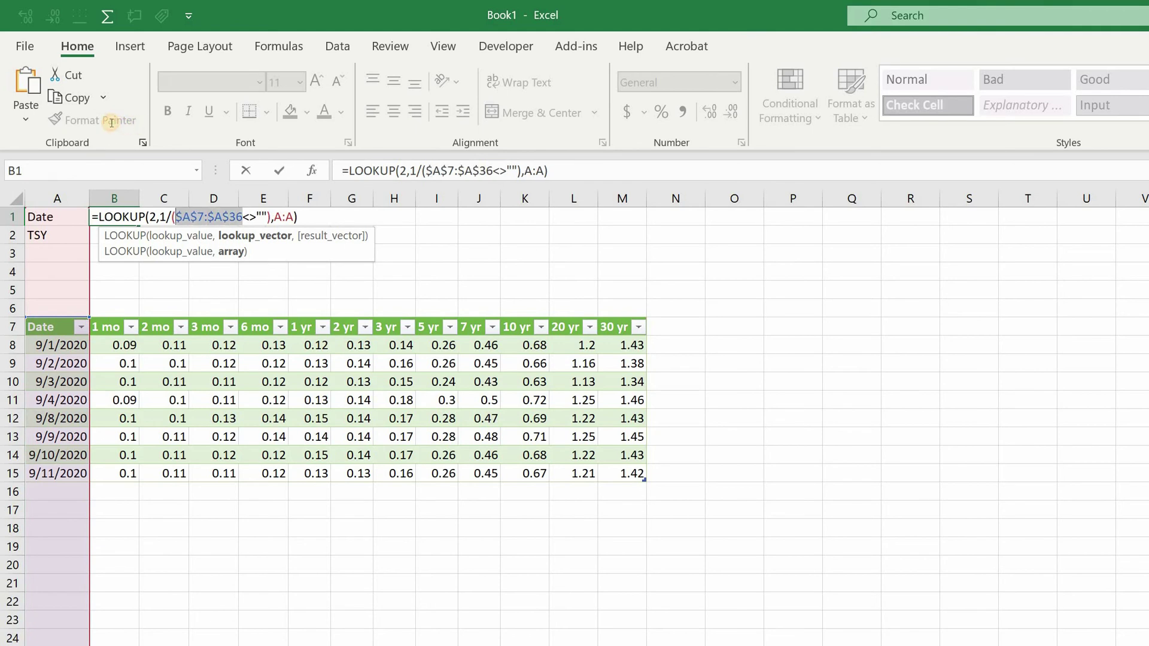
key(Right)
key(Right)
key(Right)
key(Right)
key(Right)
key(Right)
key(Right)
key(shift+Right)
key(shift+Right)
key(shift+Right)
key(ctrl+v)
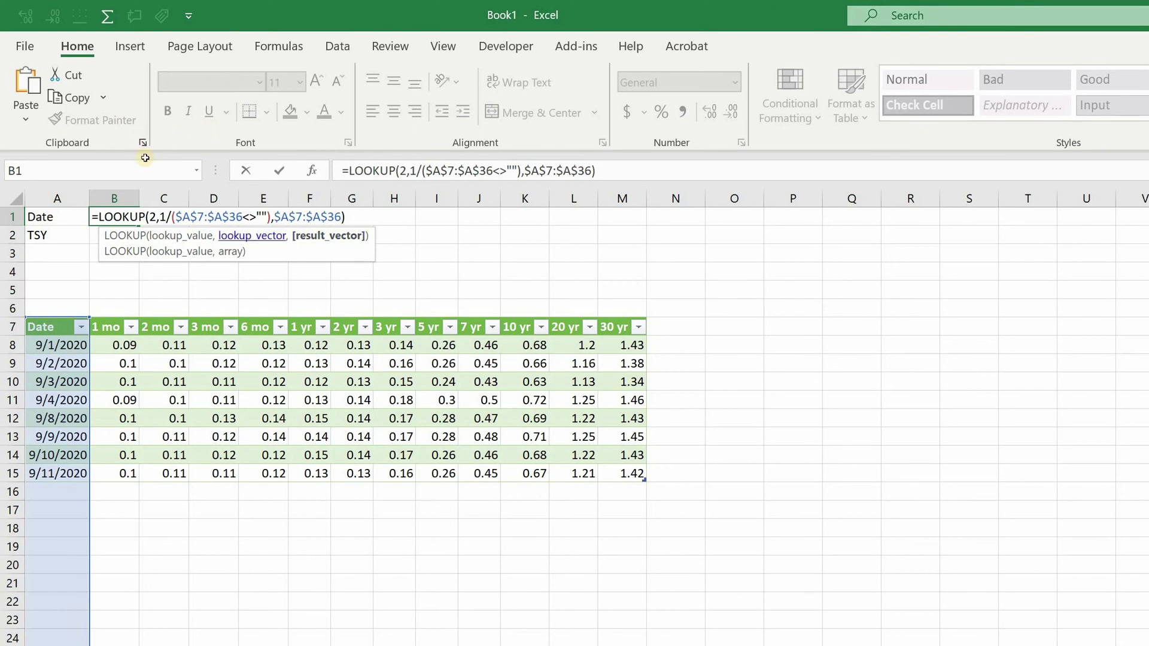
key(ctrl+Return)
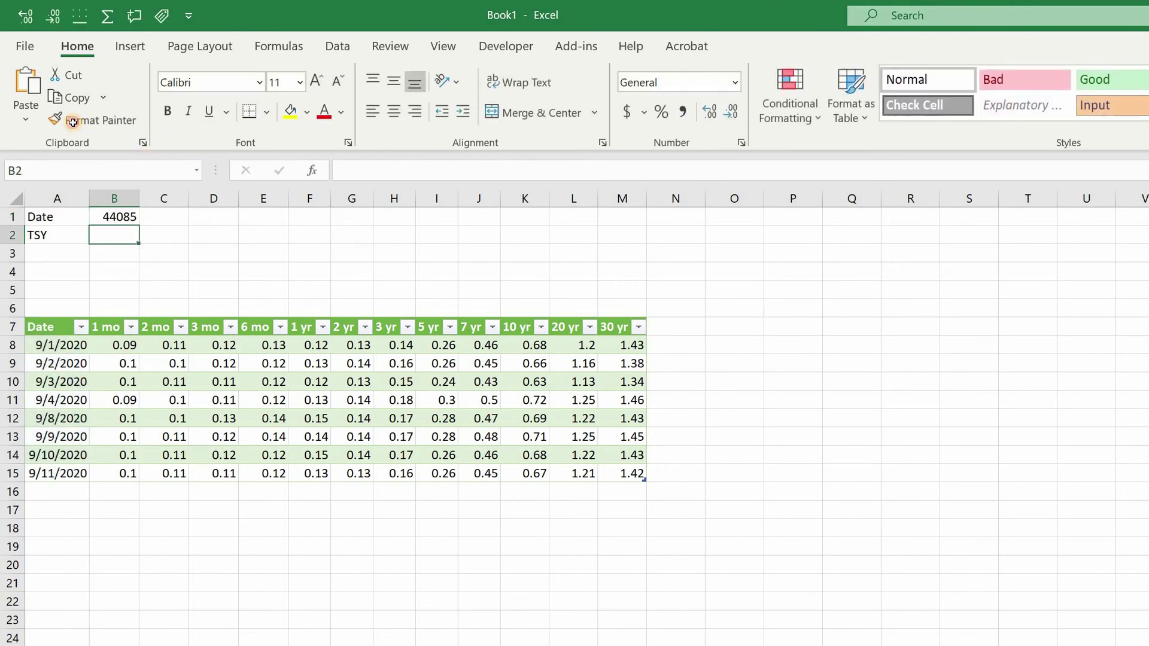
Step: Format B1 as Short Date so it shows 9/11/2020, then select its formula text
click(735, 82)
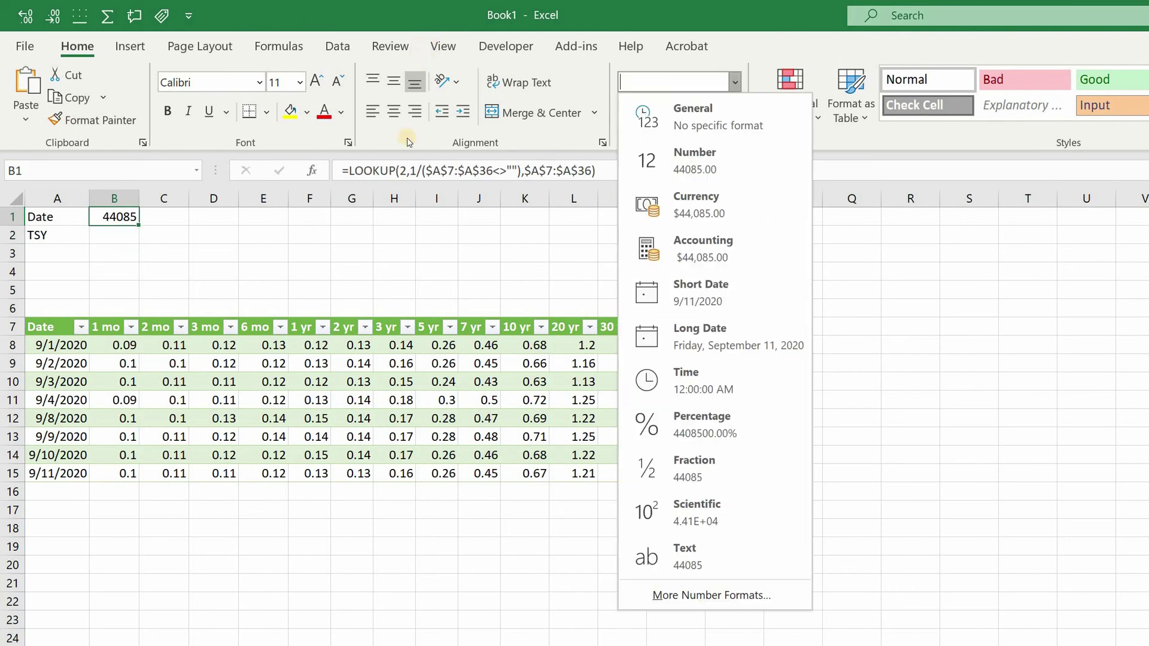
click(715, 292)
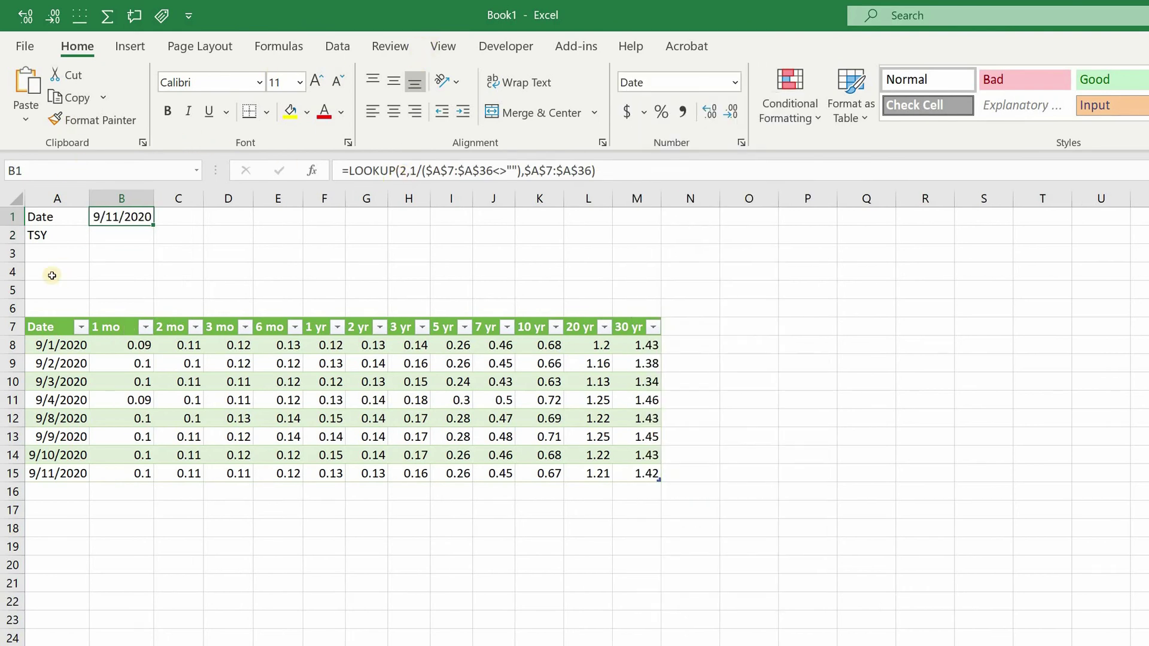
click(57, 473)
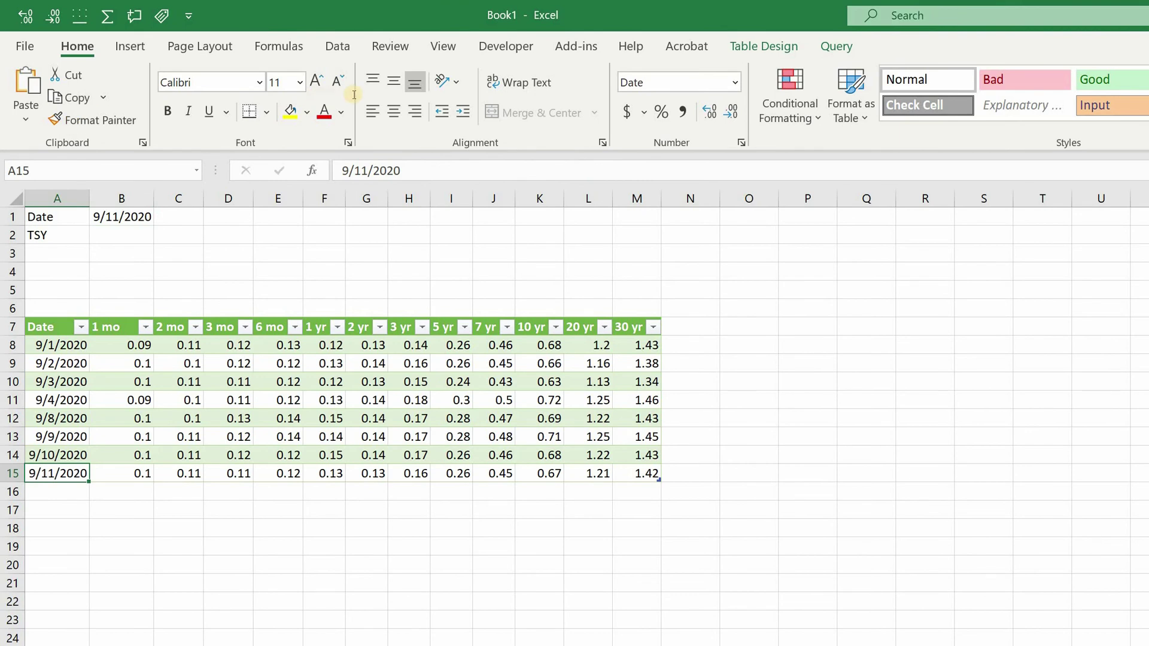
key(ctrl+Home)
key(Right)
key(F2)
key(shift+Home)
Step: Copy B1's formula into B2 and retarget both ranges to $K$7:$K$36, returning 0.67
key(ctrl+c)
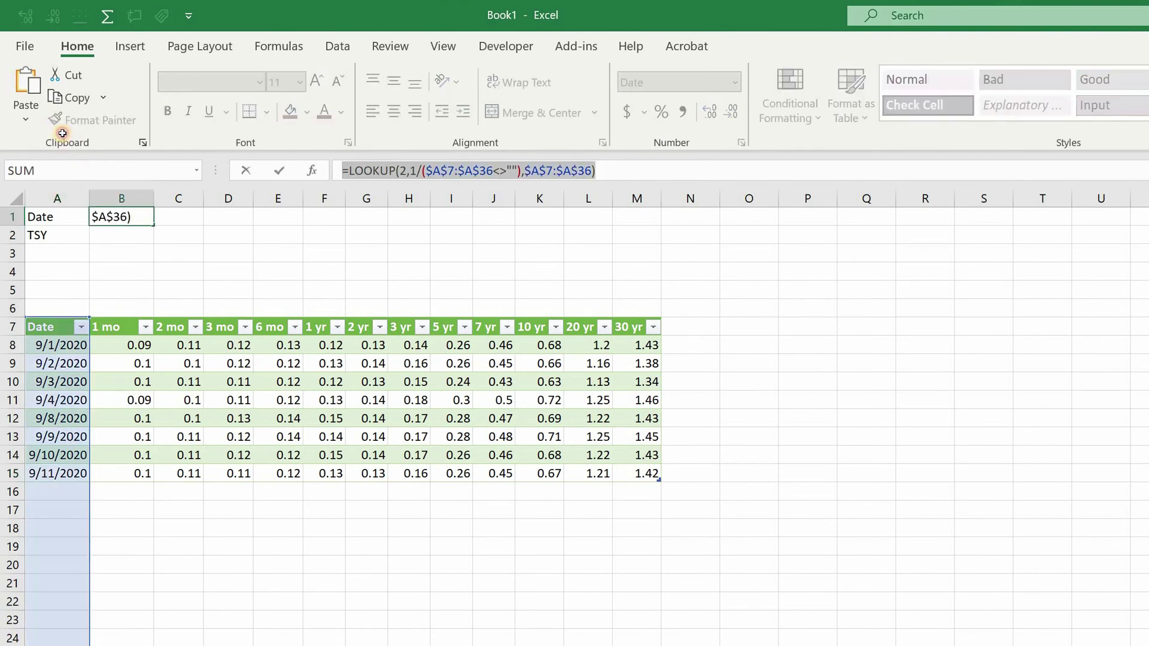
key(Return)
key(ctrl+v)
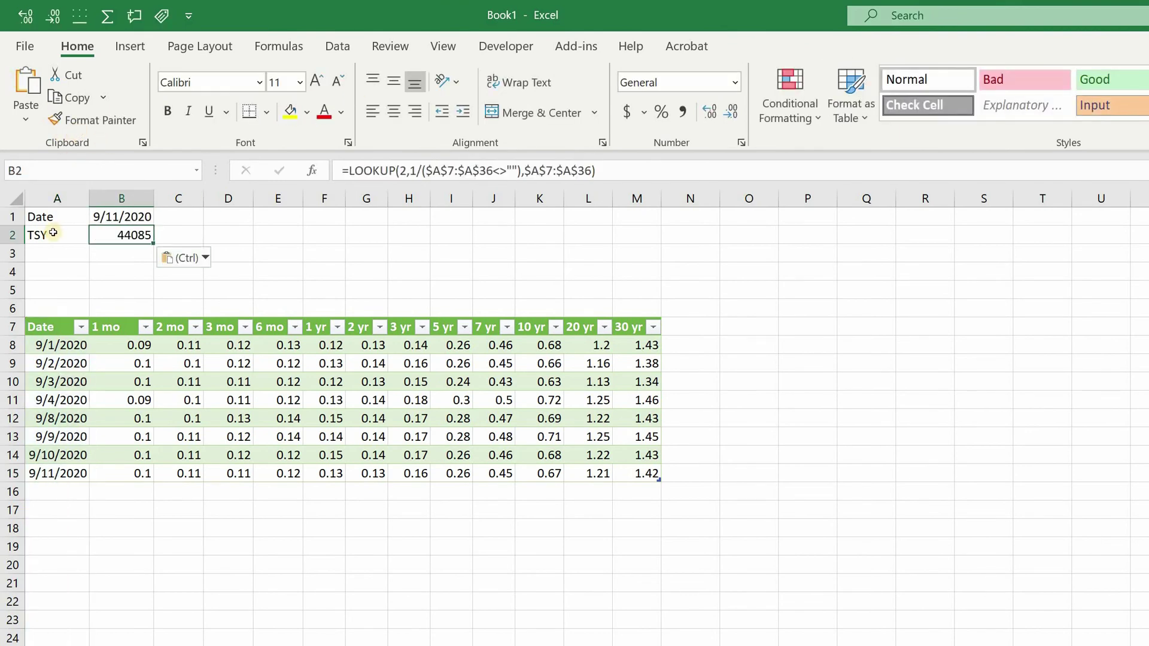
key(F2)
drag(96, 233, 318, 232)
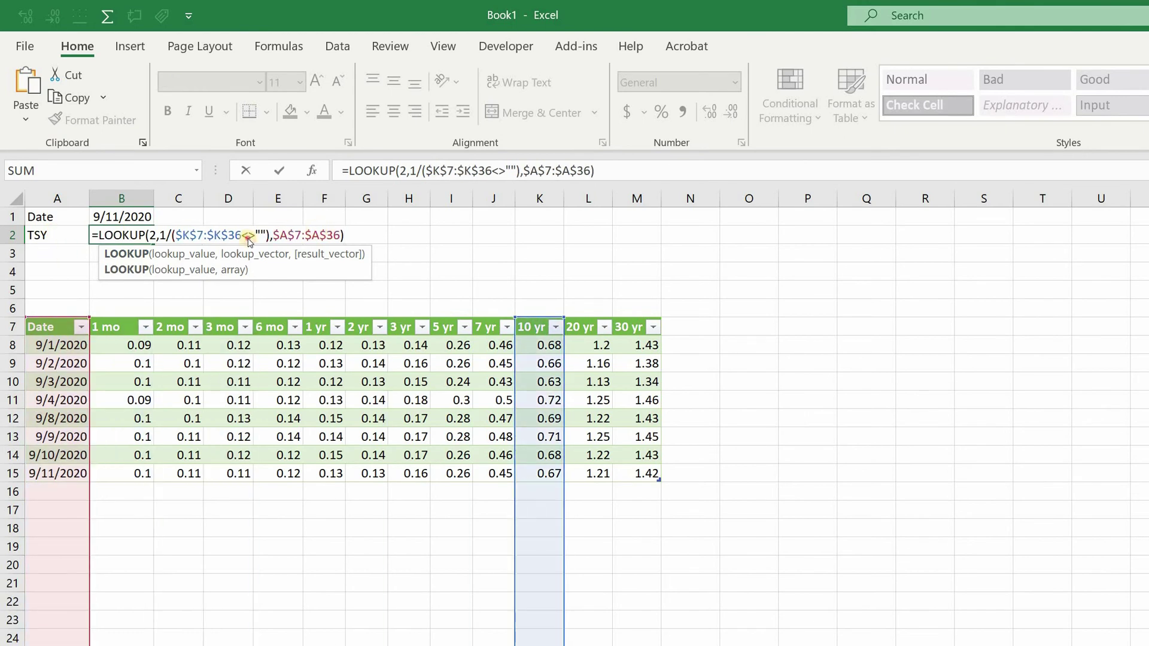
click(297, 249)
key(Right)
key(Right)
key(Right)
key(Right)
key(Right)
key(Right)
key(Right)
key(Right)
key(Right)
key(Right)
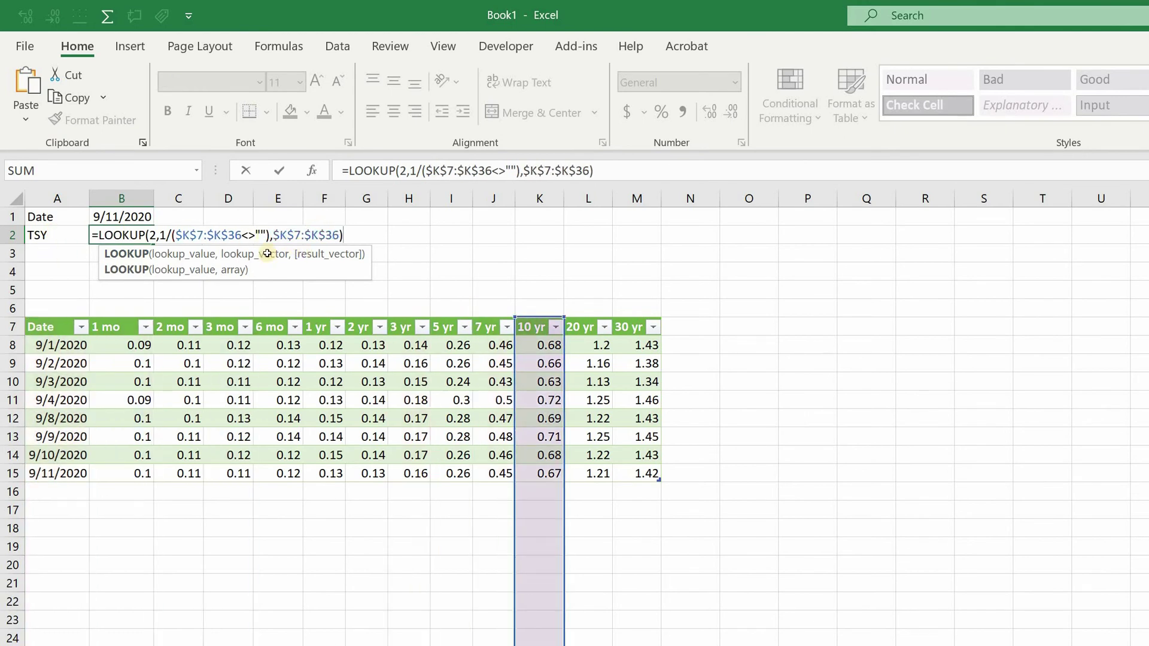
key(Return)
key(Up)
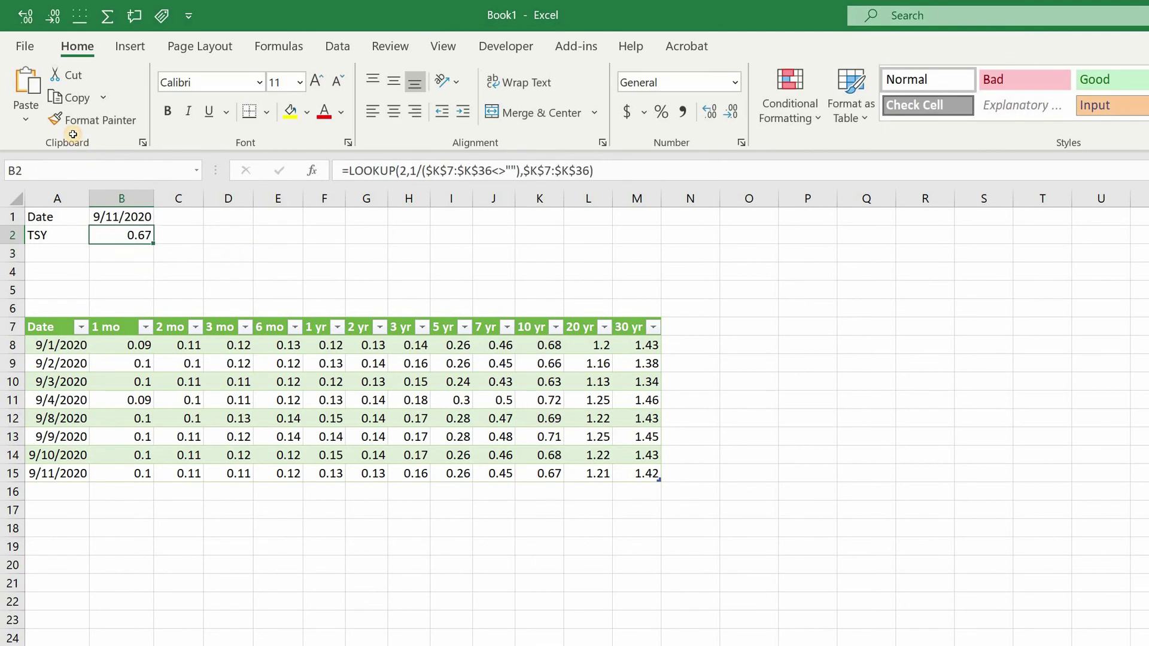
Step: Format B2 as Percentage and append /100 to its formula so it shows 0.67%
key(ctrl+shift+5)
key(alt+h)
key(0)
key(alt+h)
key(0)
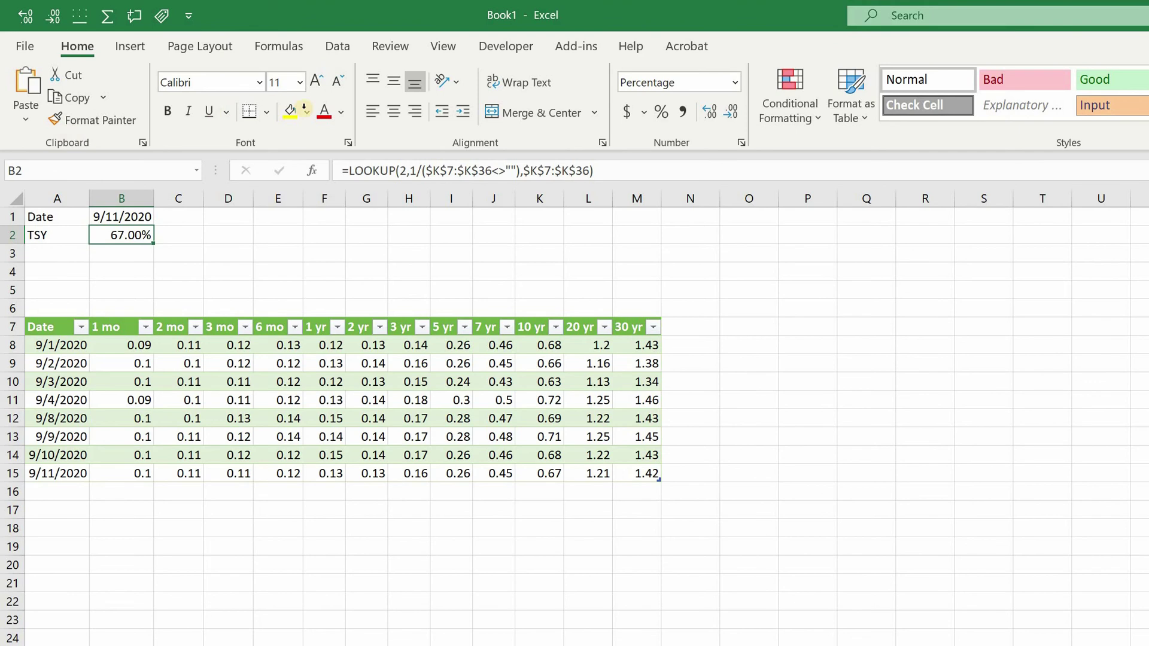
key(F2)
text(/100)
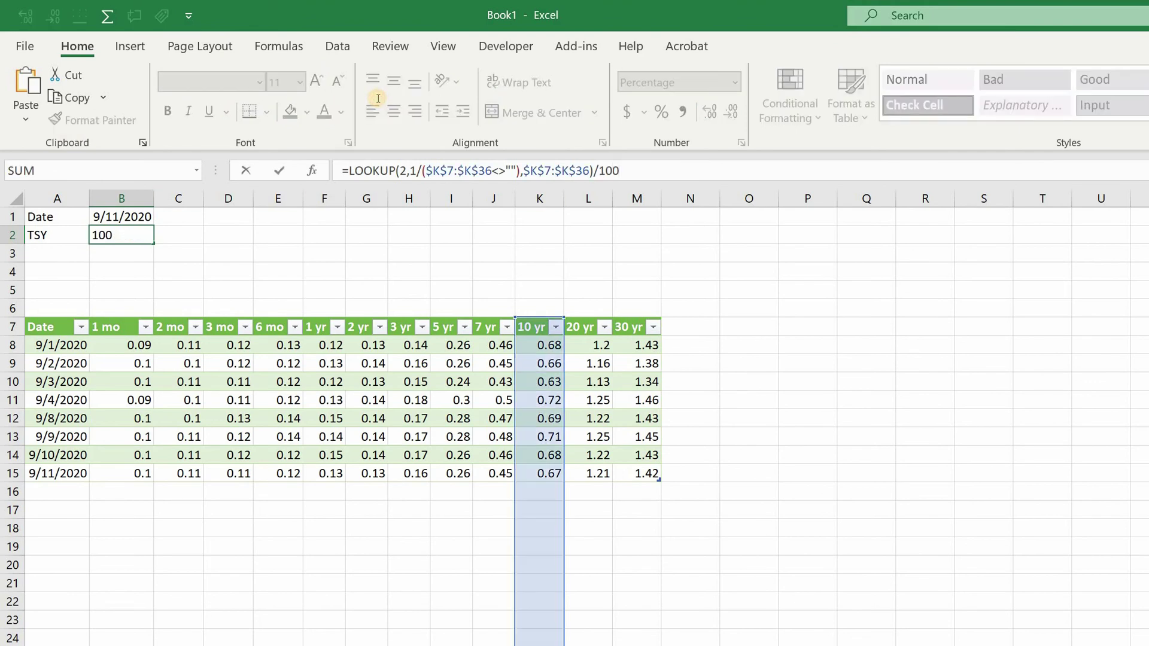
key(ctrl+Return)
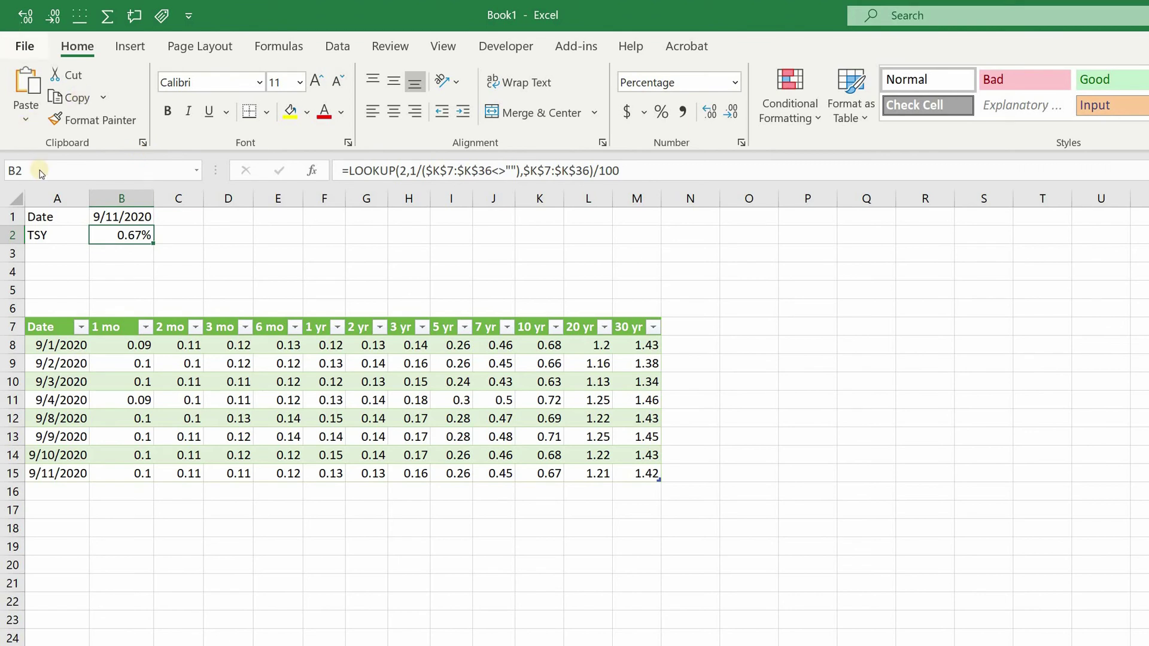
key(alt+f)
Step: Save the workbook in Downloads as Excel Macro-Enabled Workbook 'TSY Import.xlsm'
key(a)
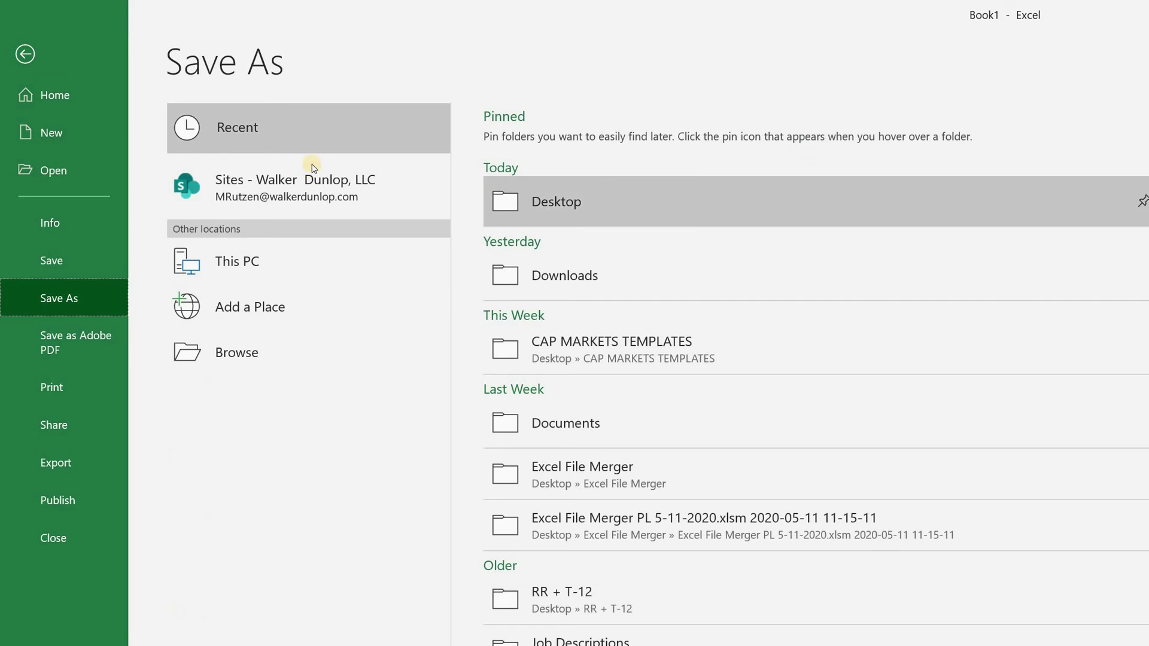
key(Down)
key(Return)
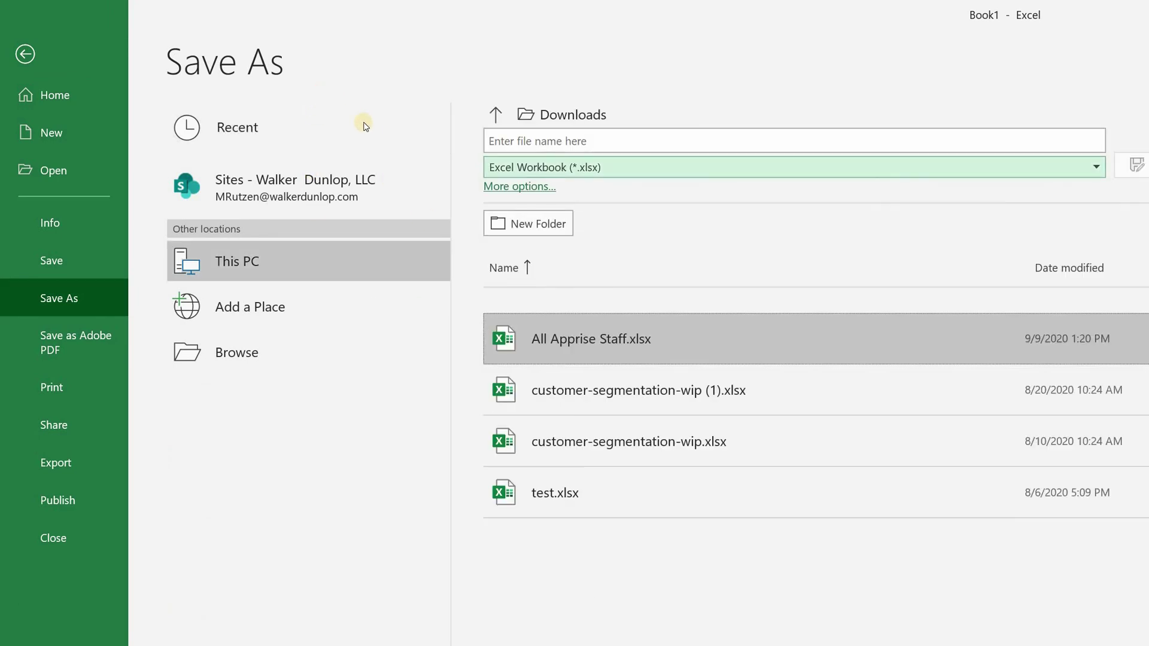
key(alt+Down)
key(Down)
key(Return)
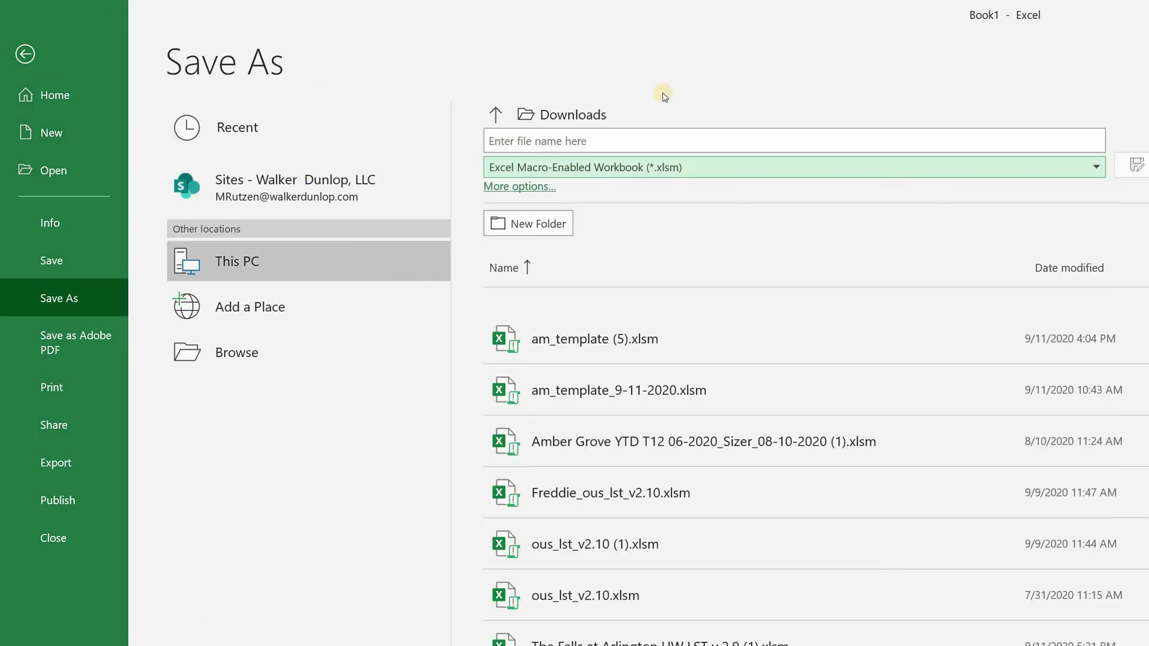
key(shift+Tab)
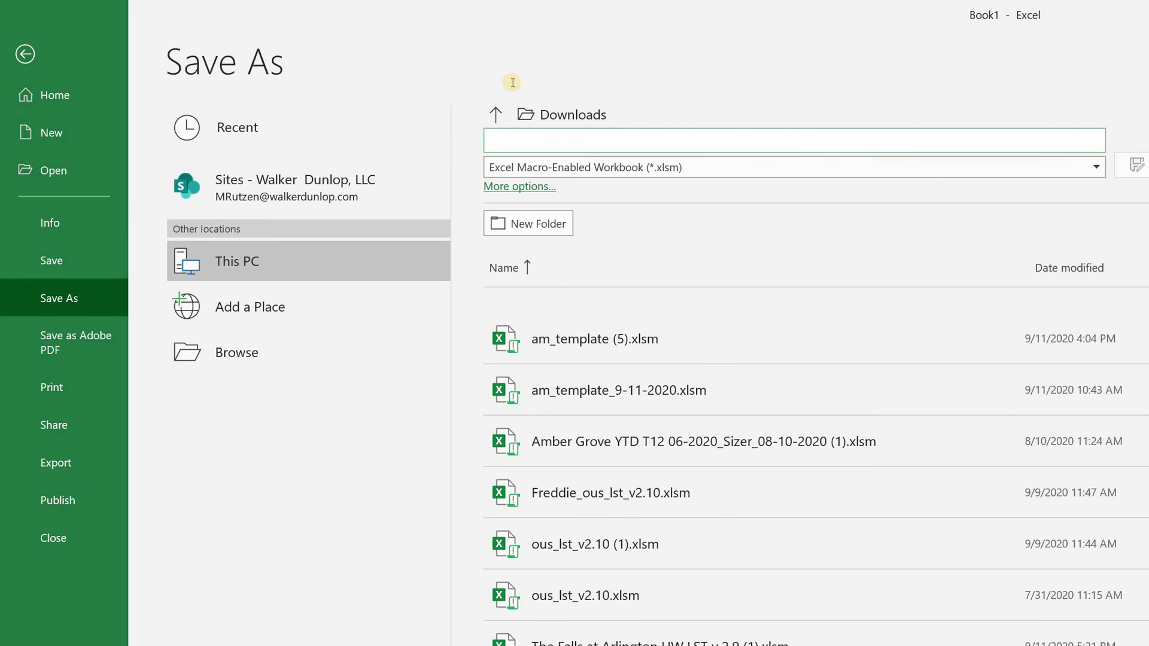
text(TSY Import)
key(Return)
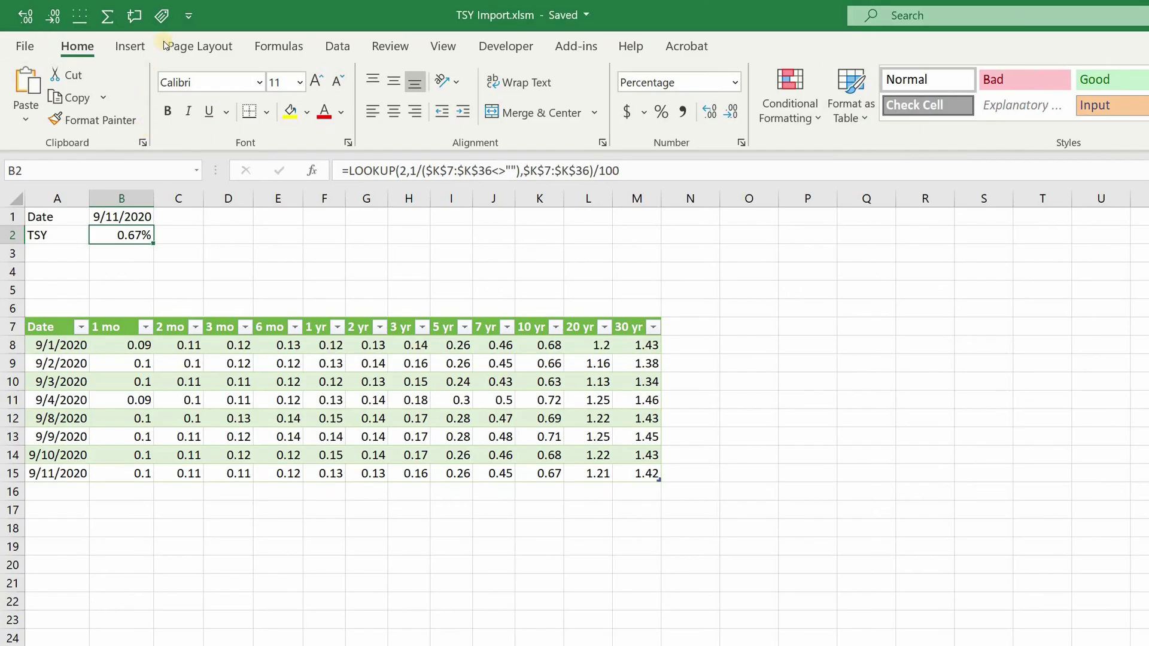
Step: Add a Button 1 form button beside the Date and TSY values and start recording a macro
key(Right)
key(Right)
key(alt+l)
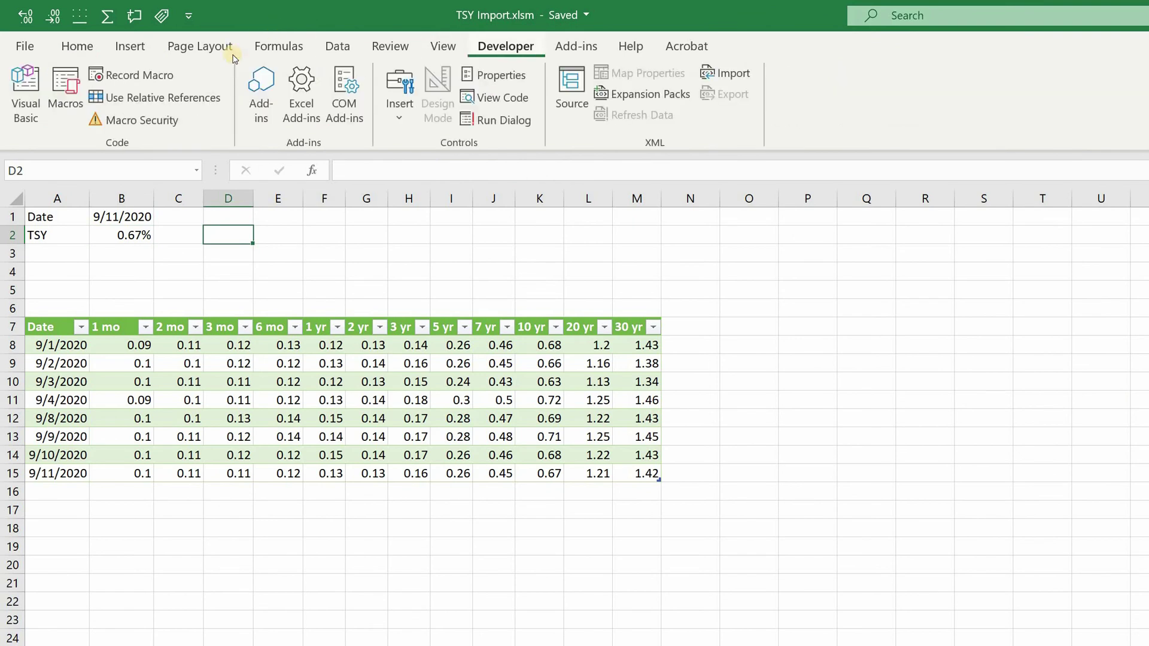
click(391, 169)
drag(487, 289, 550, 377)
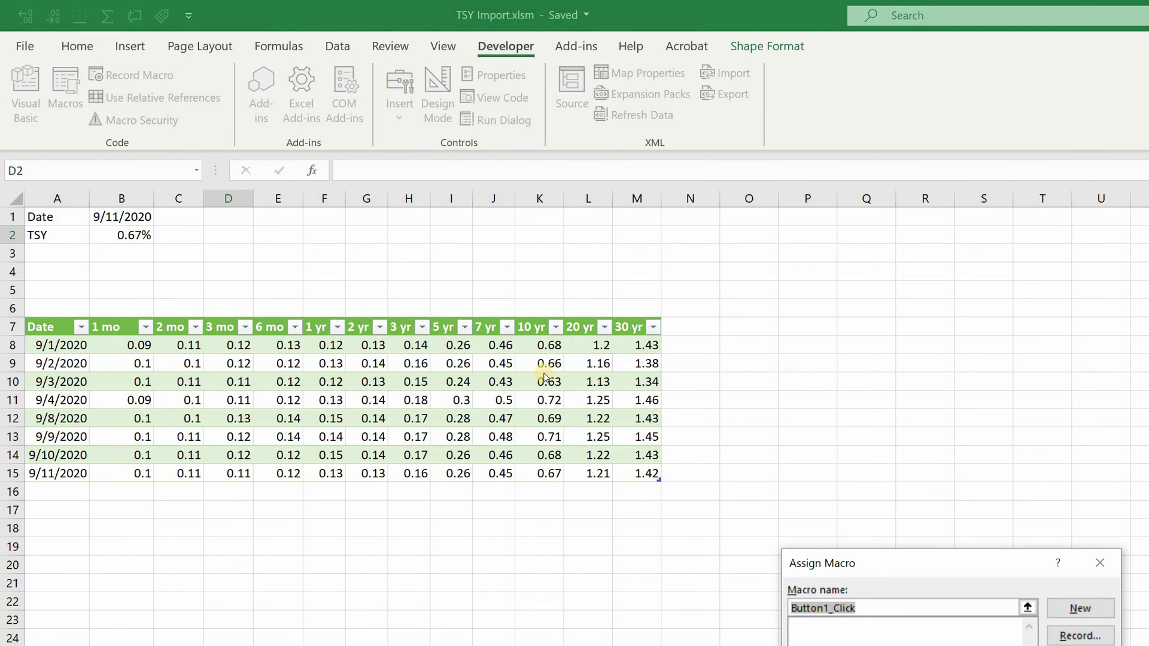
text(refre)
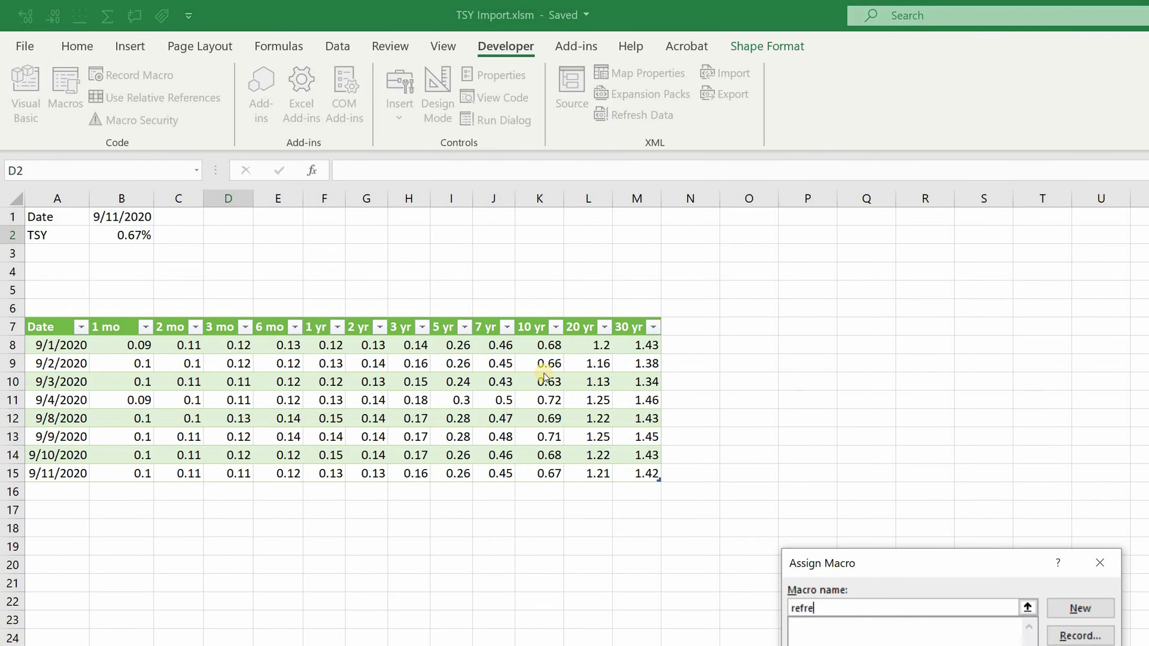
text(sh)
key(Return)
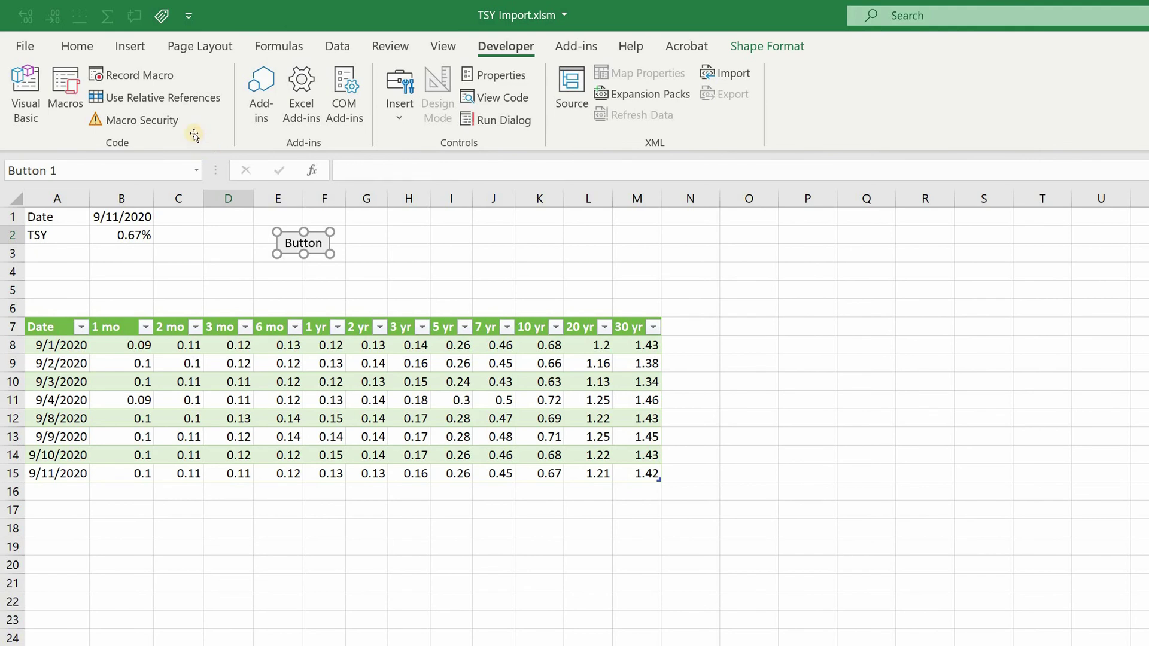
drag(157, 126, 88, 46)
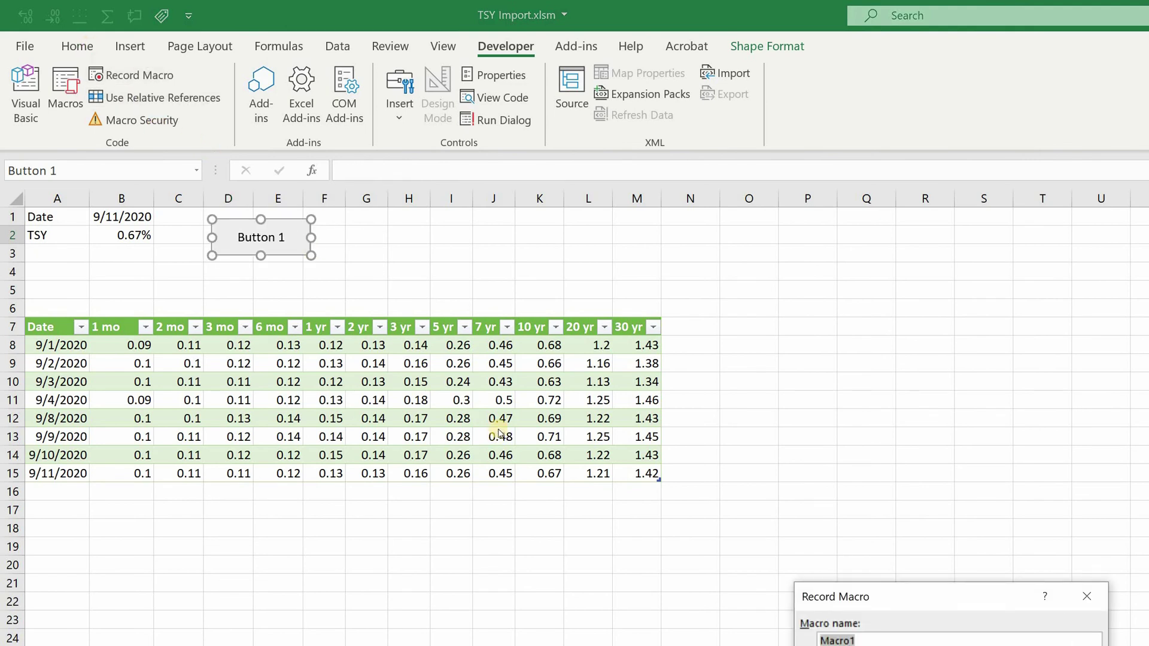
key(Return)
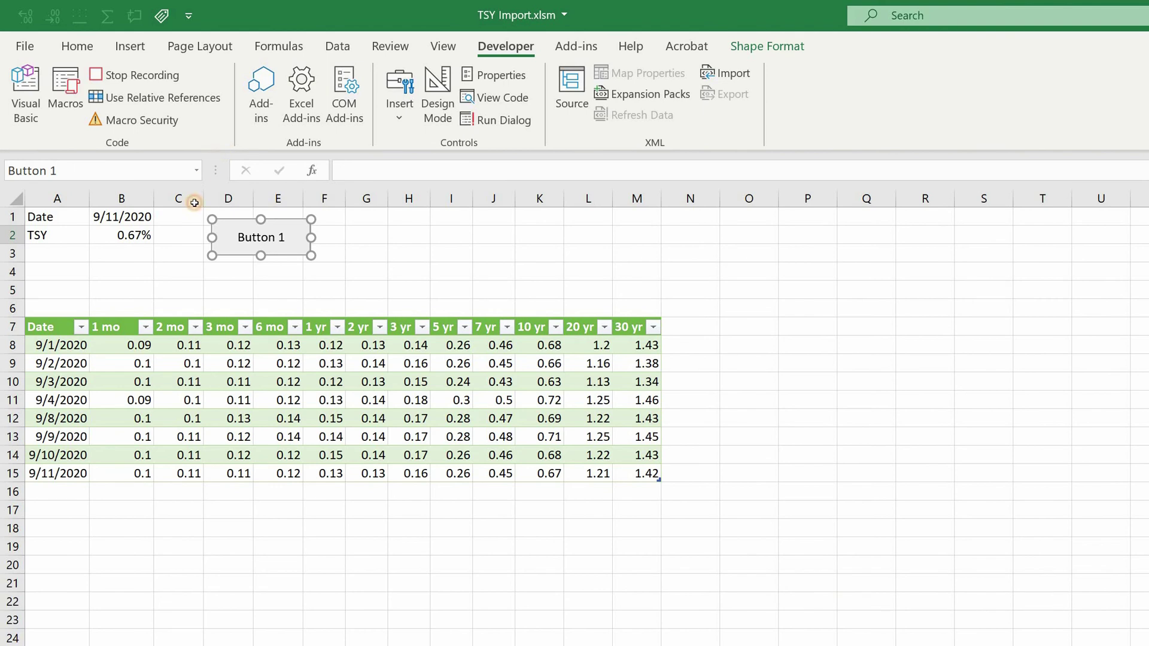
click(335, 358)
Step: Refresh the yield table from F9, widen column B, then select B1, B2 and C5
right_click(336, 357)
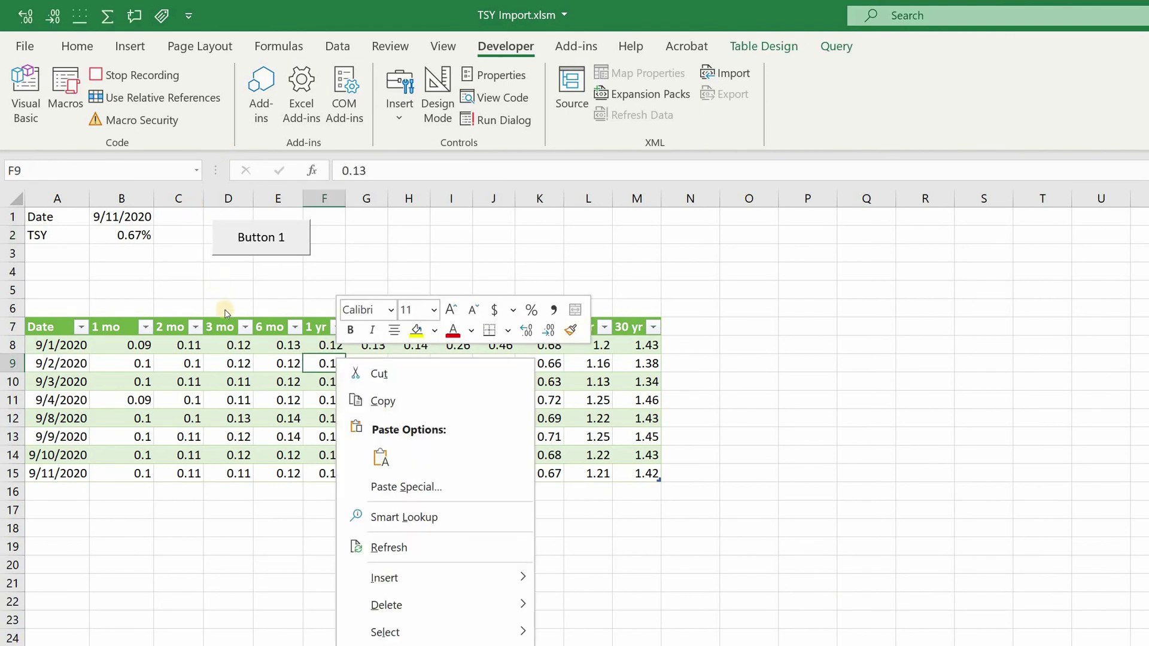
key(Down)
key(Down)
key(Down)
key(Down)
key(Down)
key(Return)
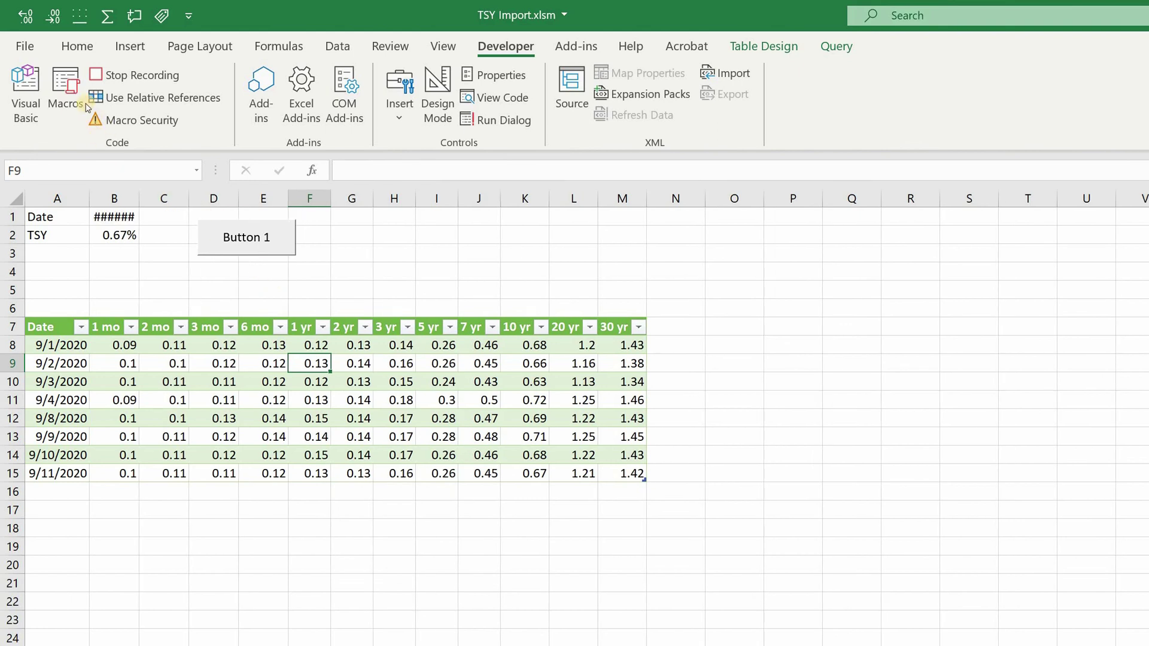
drag(139, 198, 162, 198)
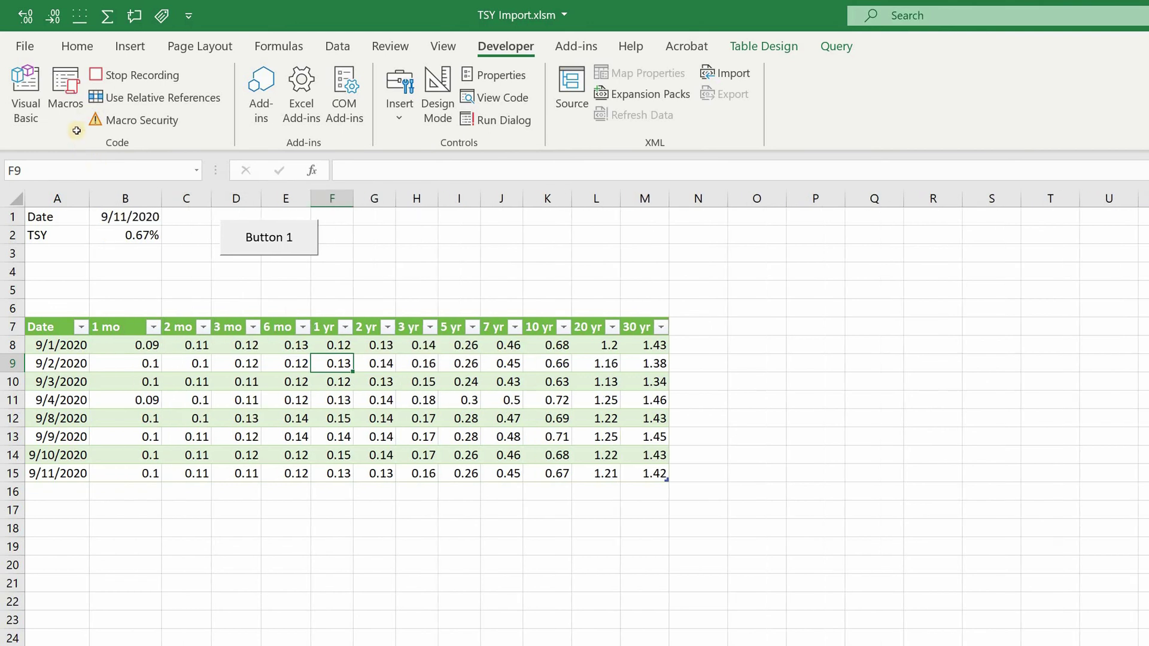
click(126, 216)
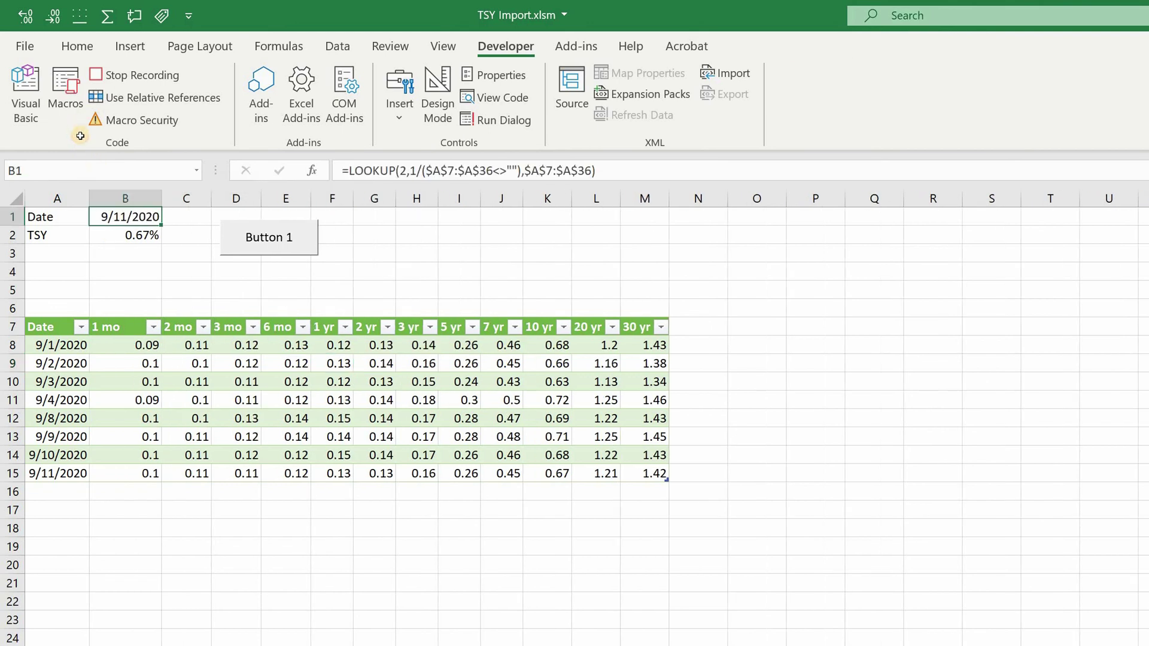
key(Down)
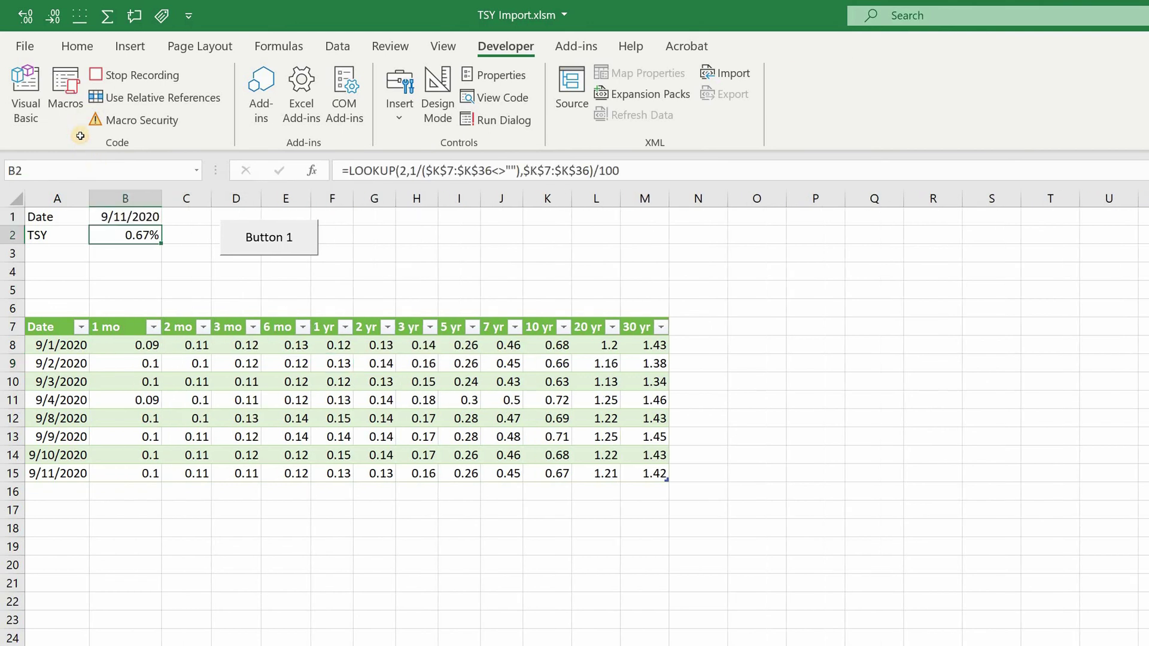
click(186, 290)
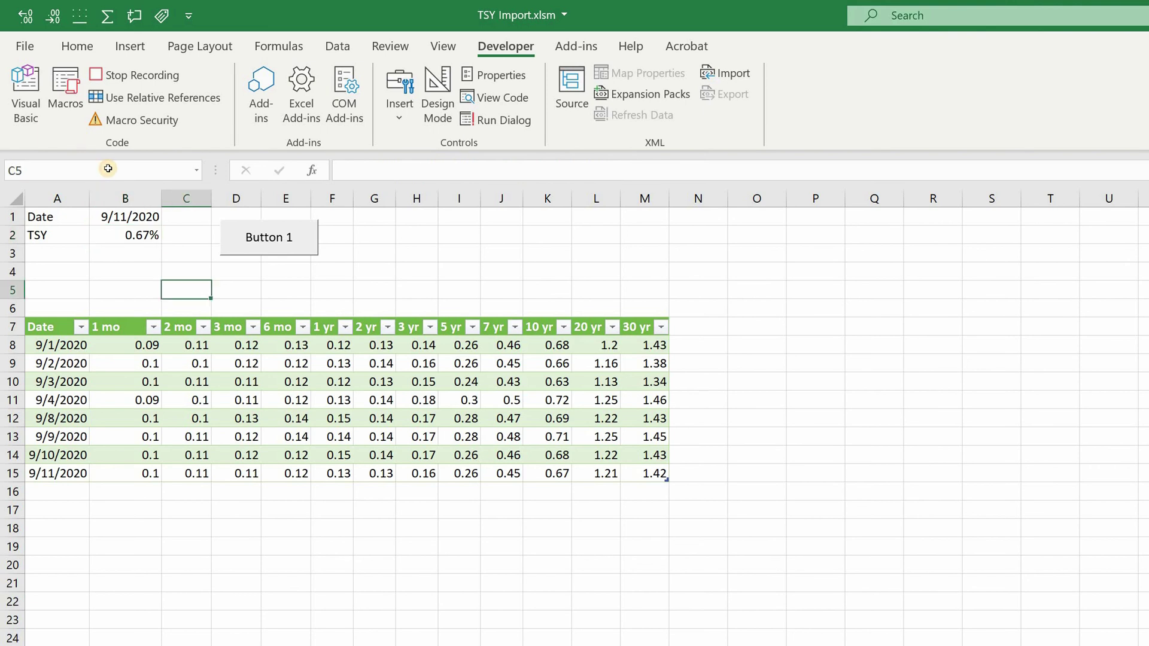
Step: In the VBA editor, delete Module1's macro comment lines and rename Macro1 to refresh
key(alt+F11)
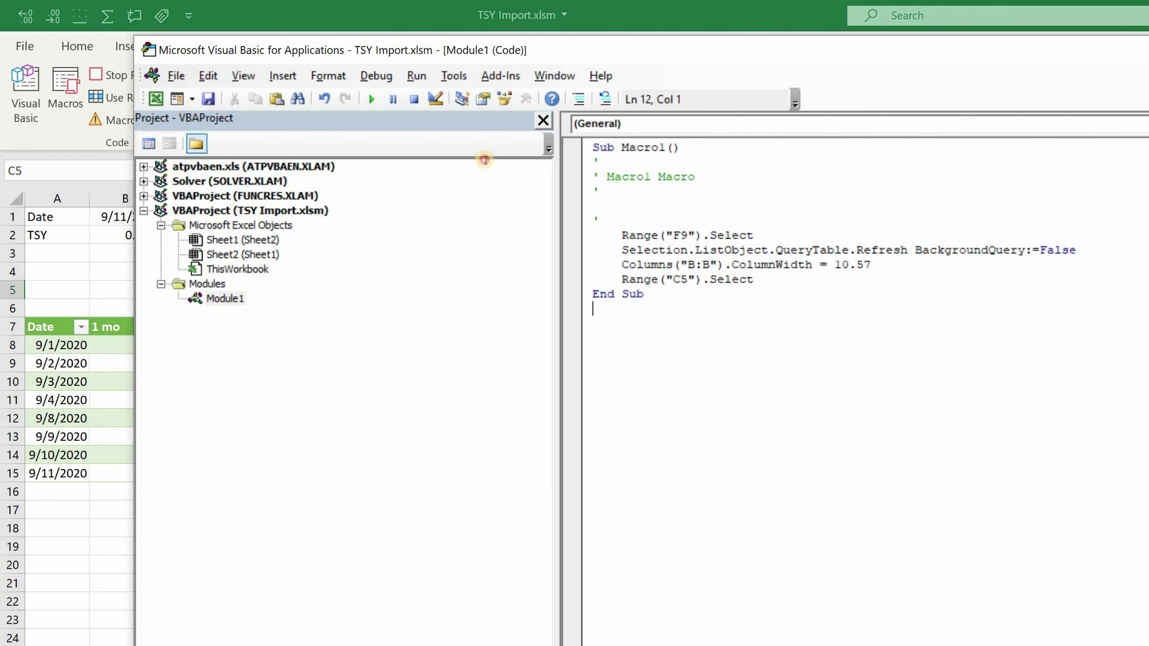
key(shift+Up)
key(shift+Up)
key(shift+Up)
key(shift+Up)
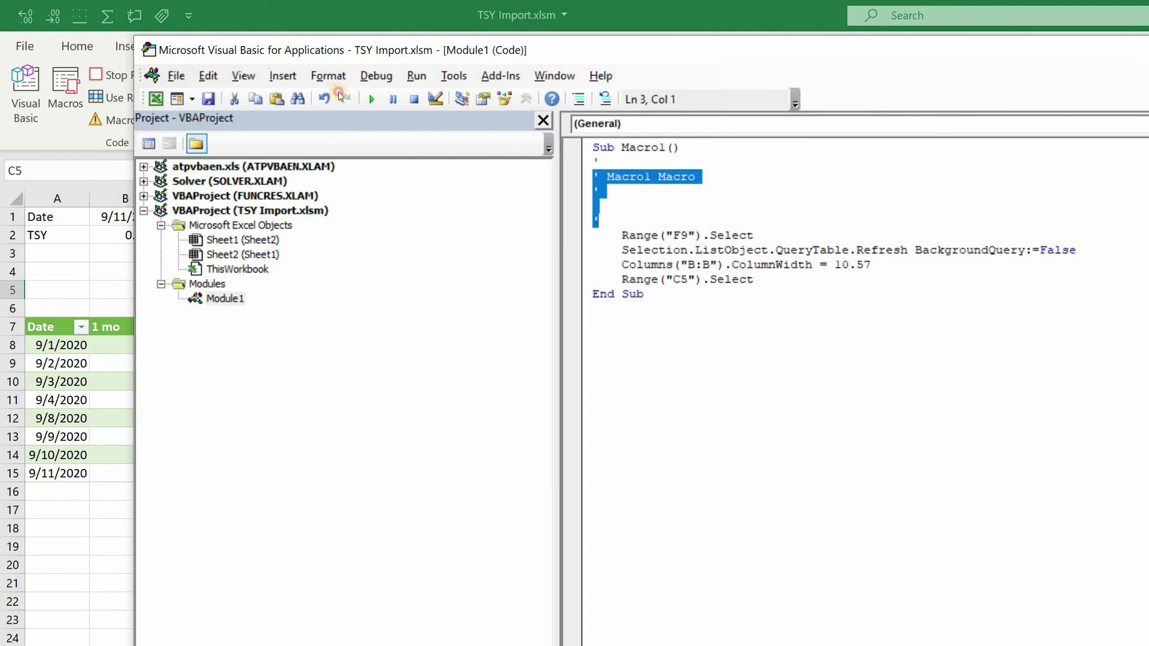
key(Delete)
key(Up)
key(ctrl+Right)
key(ctrl+Right)
key(shift+Left)
key(shift+Left)
key(shift+Left)
key(shift+Left)
key(shift+Left)
key(shift+Left)
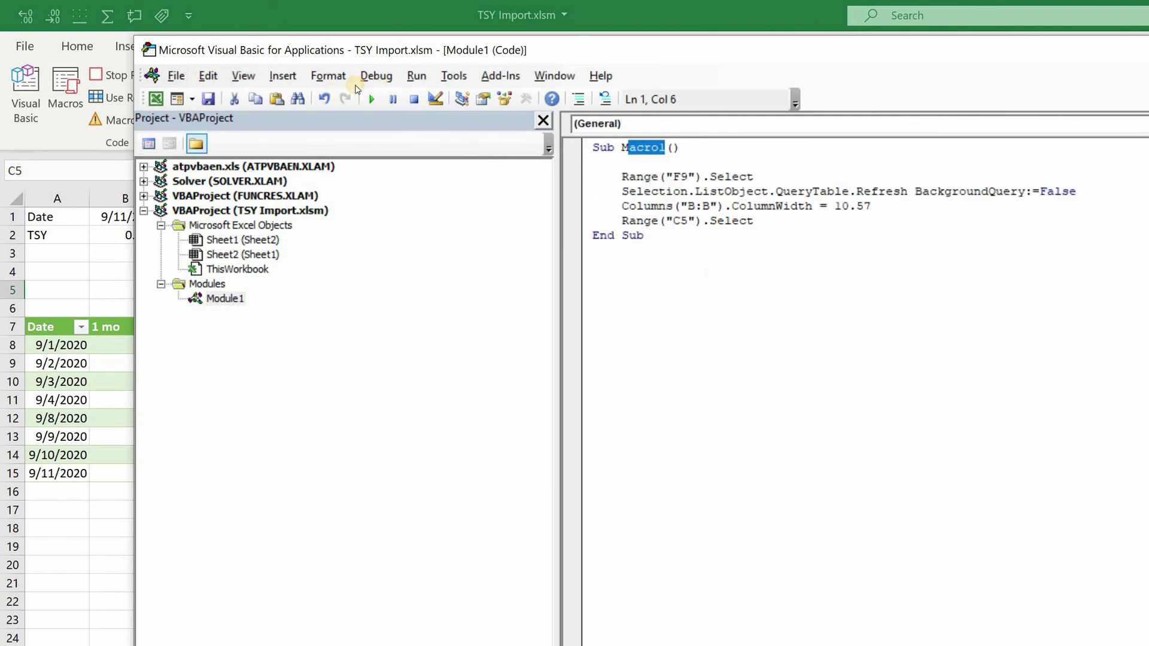
text(re)
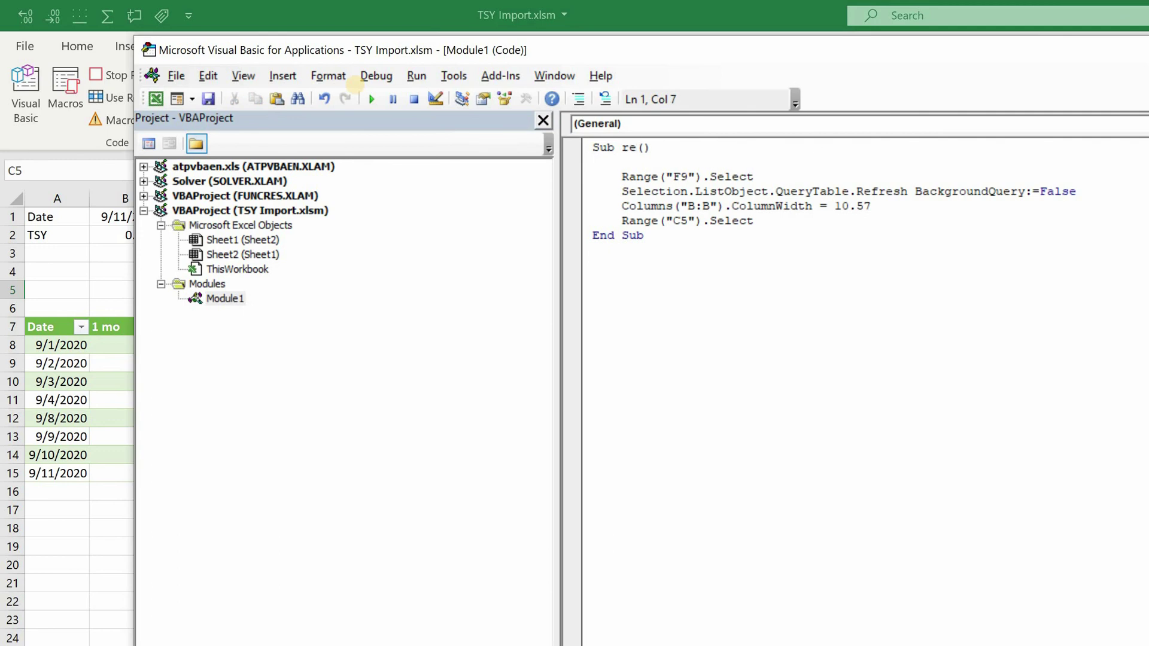
text(fresh)
click(733, 219)
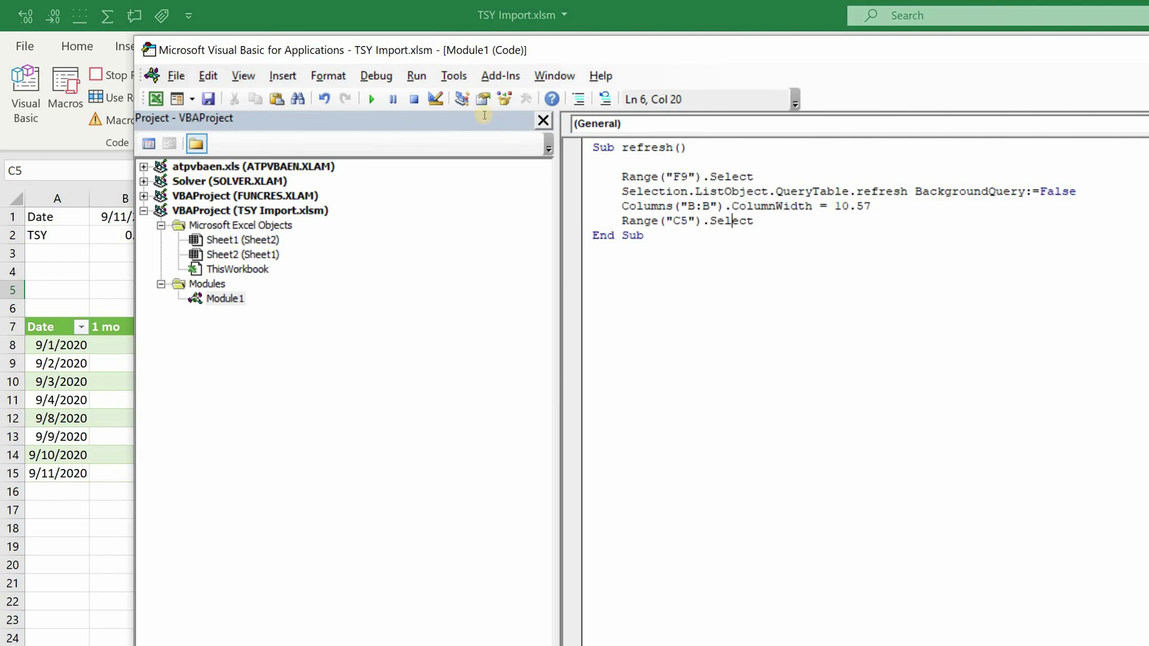
key(alt+F11)
Step: Assign the refresh macro to Button 1
right_click(266, 250)
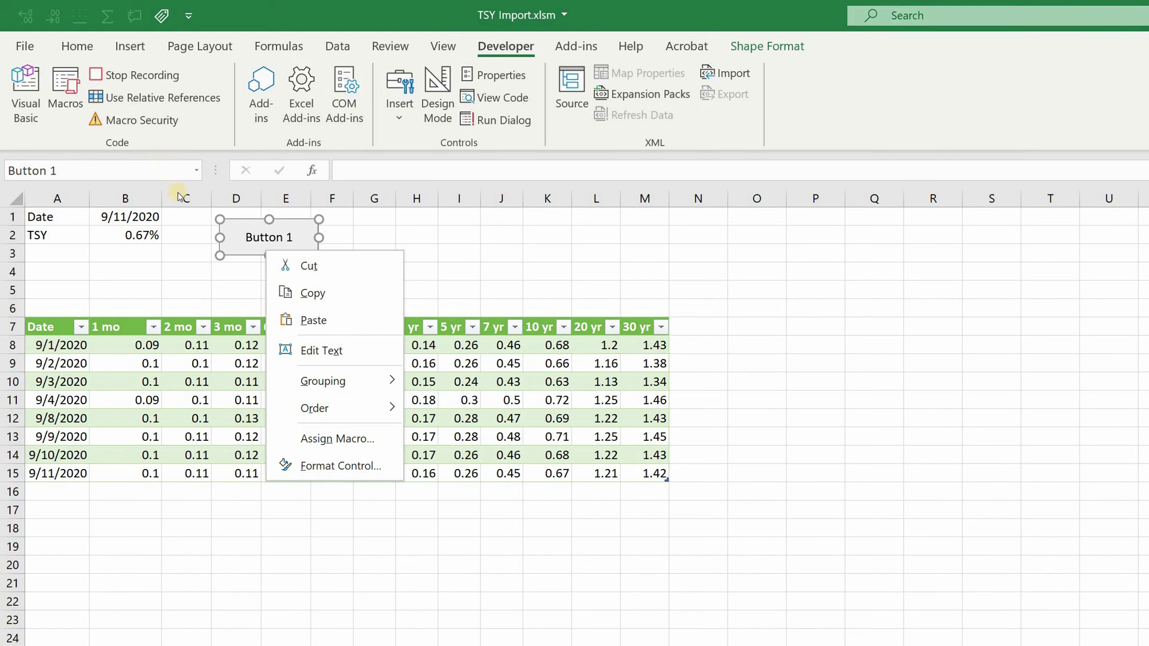
key(Down)
key(Down)
key(Down)
key(Down)
key(Down)
key(Down)
key(Down)
key(Return)
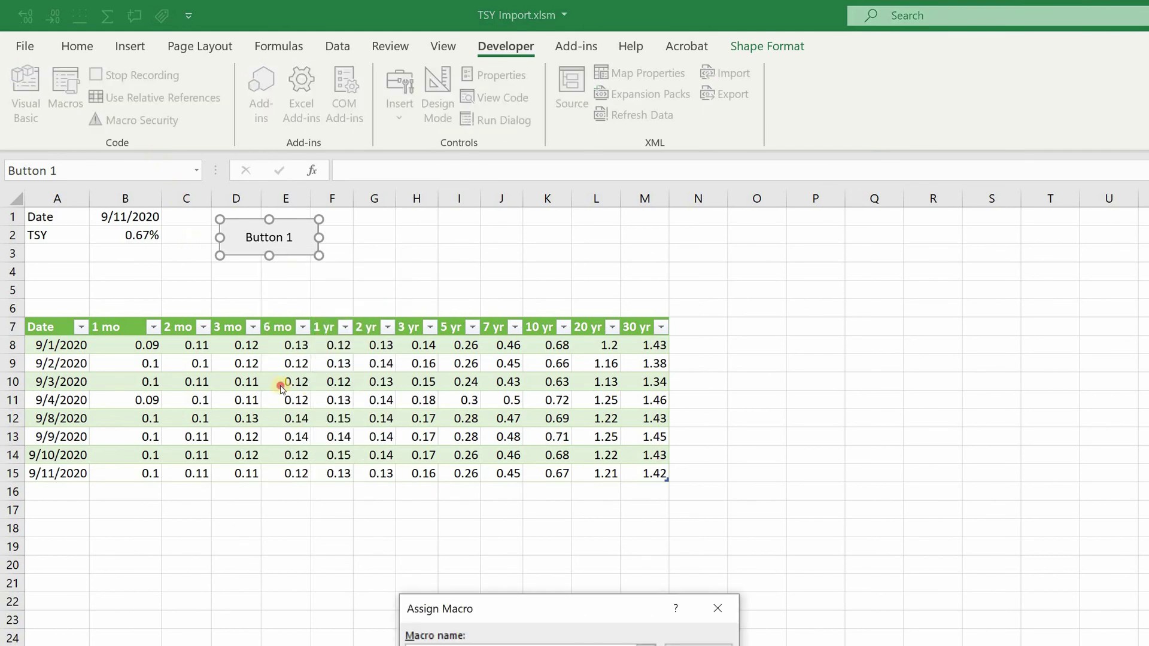
key(Return)
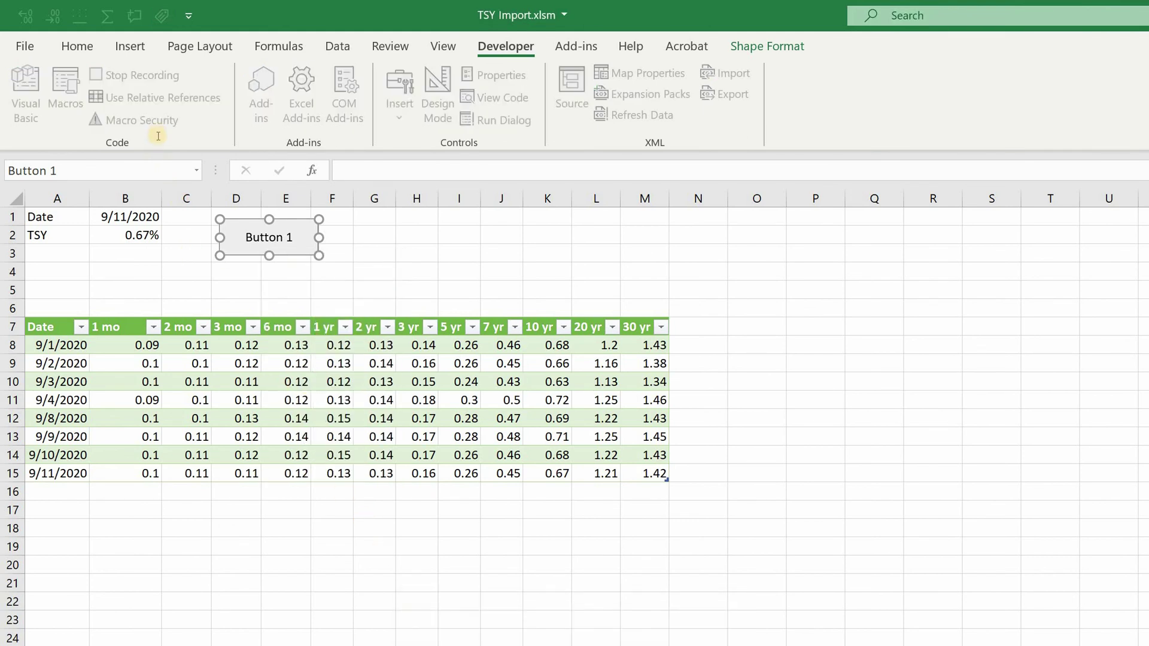
click(160, 136)
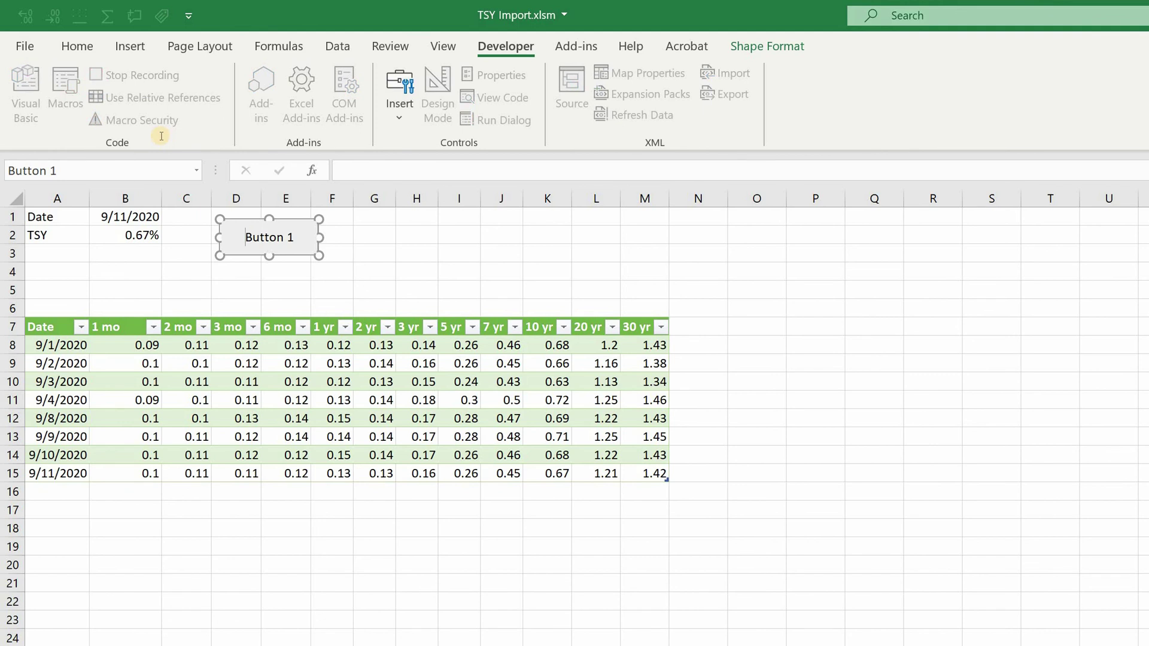
Step: Change the button's label to 'Refresh Rates' and deselect it by selecting cell D4
key(ctrl+a)
text(Refresh Rates)
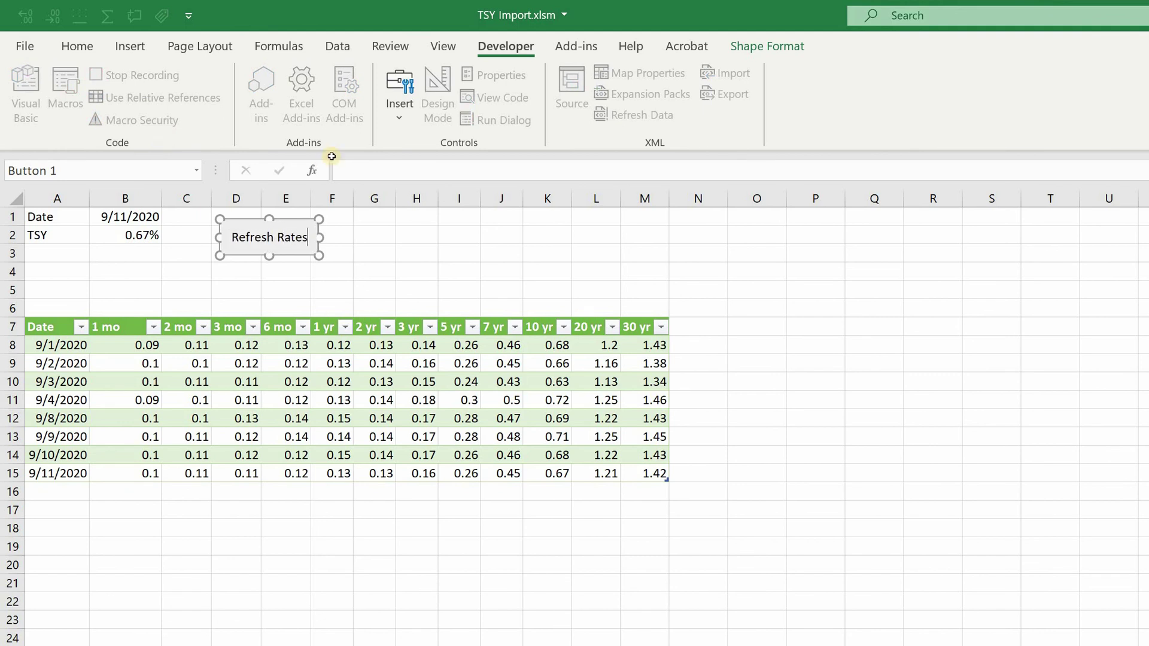
key(Escape)
key(Escape)
click(236, 271)
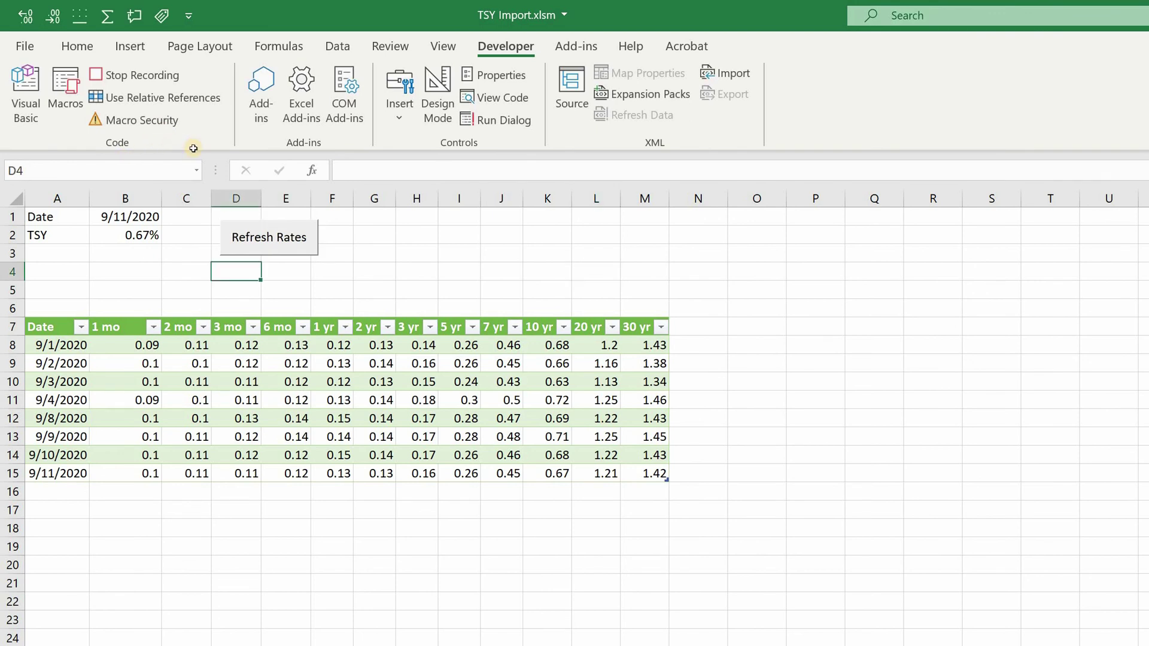